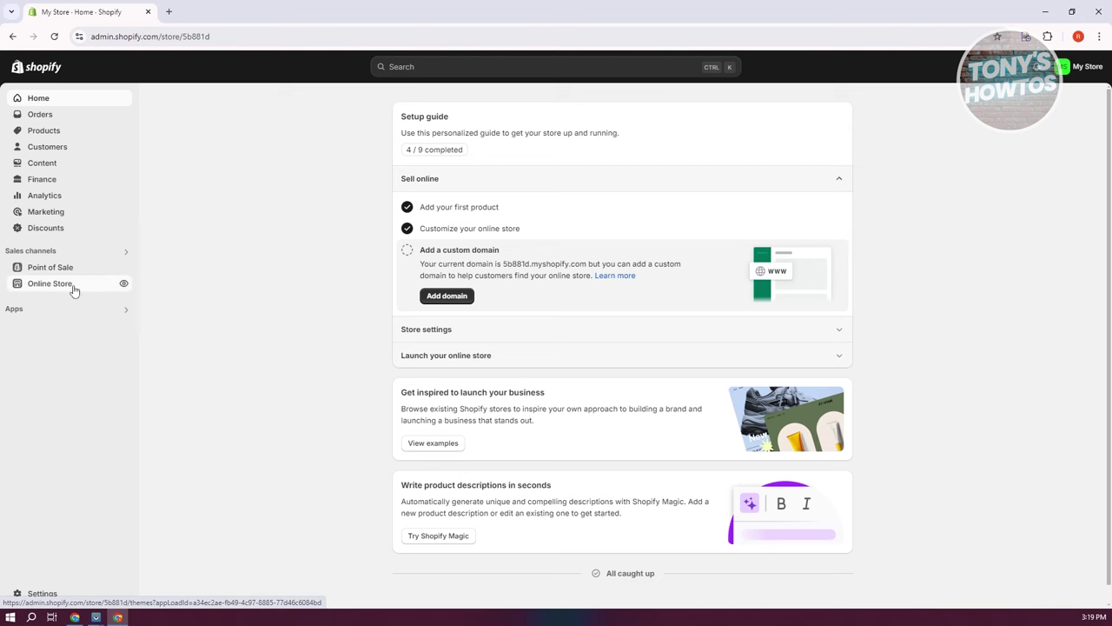
- Open the Online Store themes page and review Dawn, the theme library and free themes
left_click(74, 287)
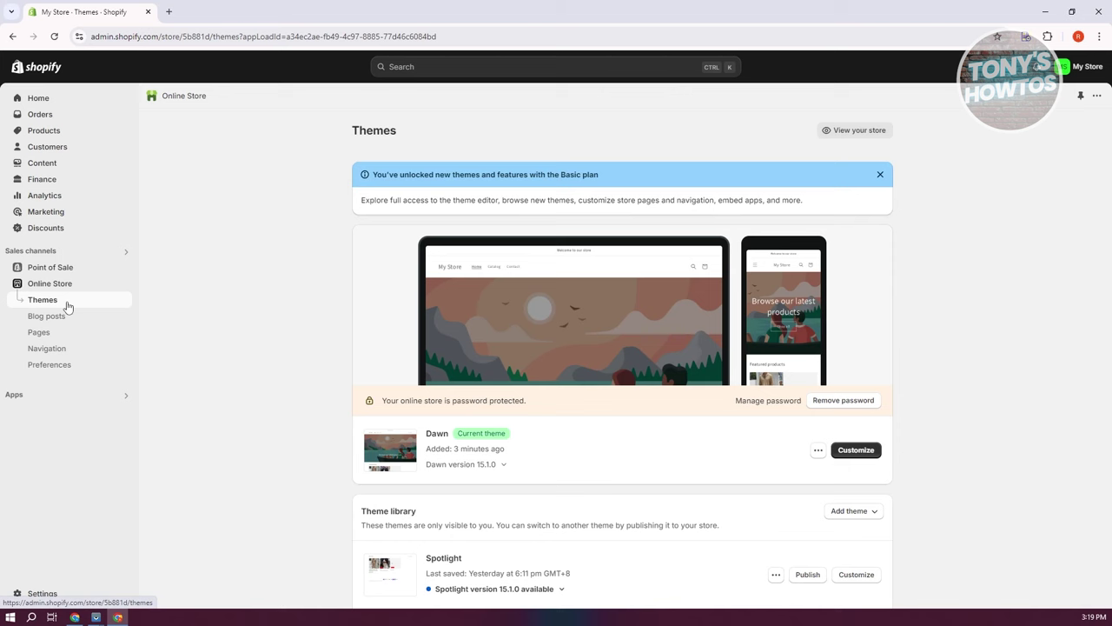
scroll(876, 243, "down", 1)
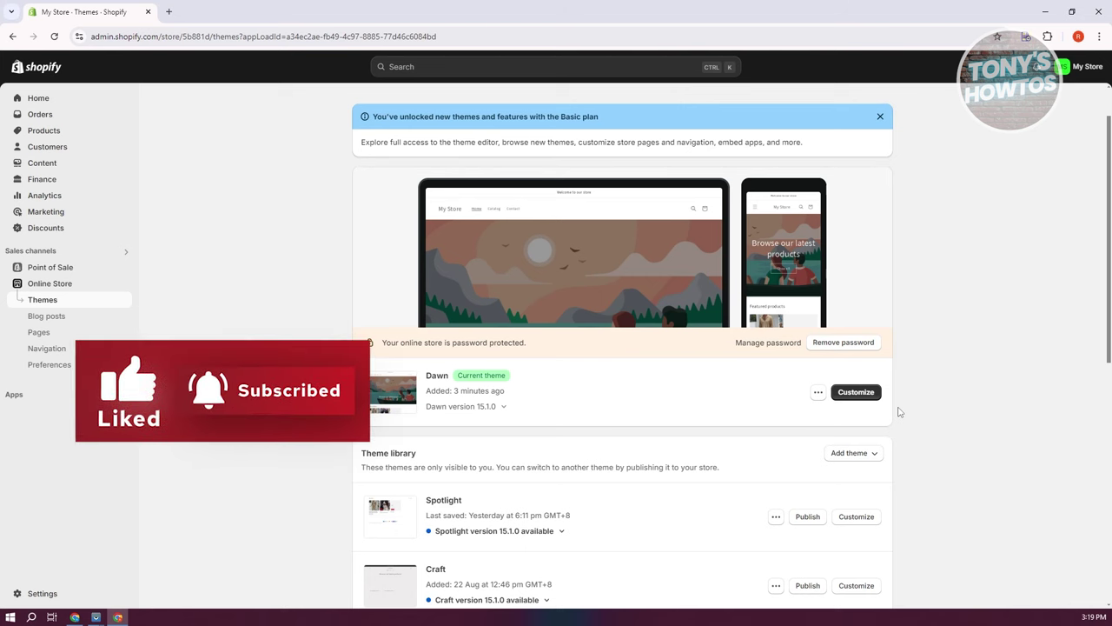
scroll(705, 499, "down", 5)
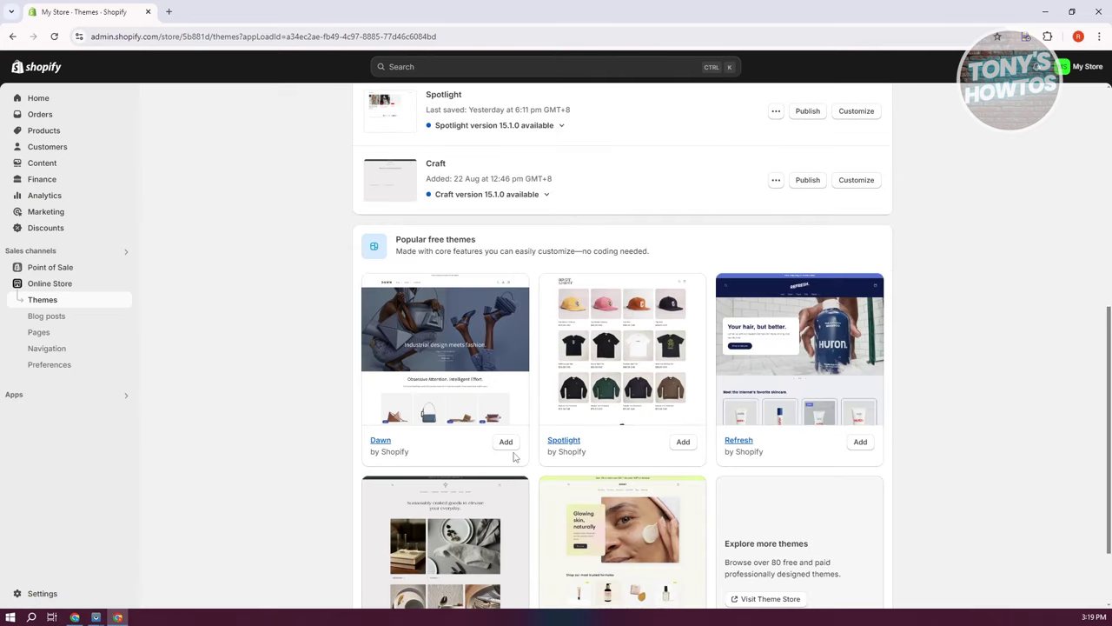
scroll(794, 381, "up", 3)
scroll(382, 350, "up", 3)
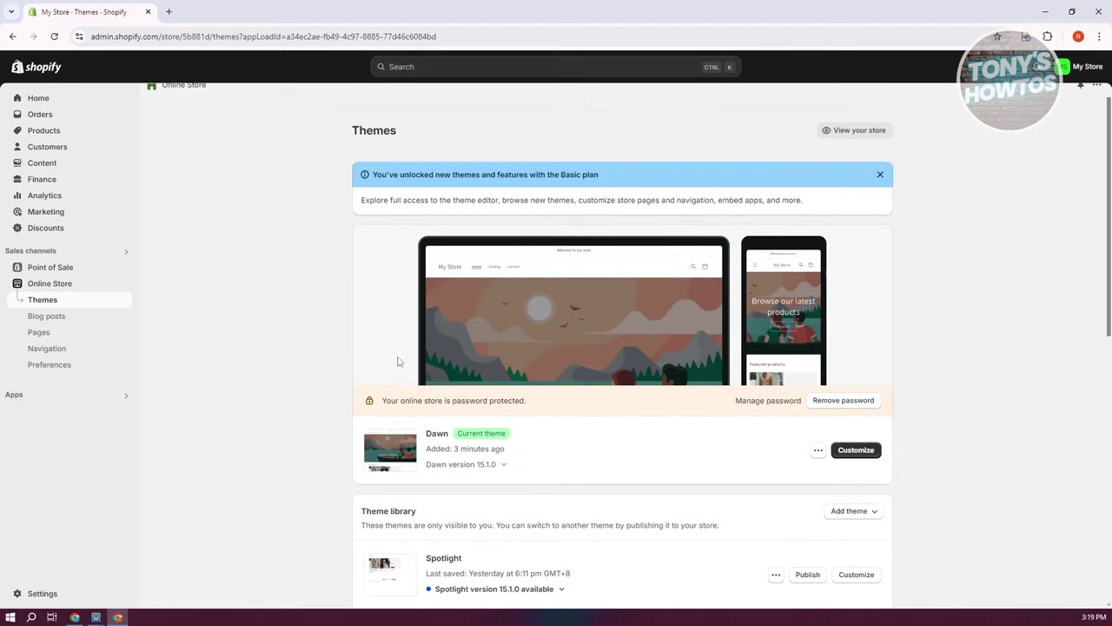
scroll(556, 421, "down", 1)
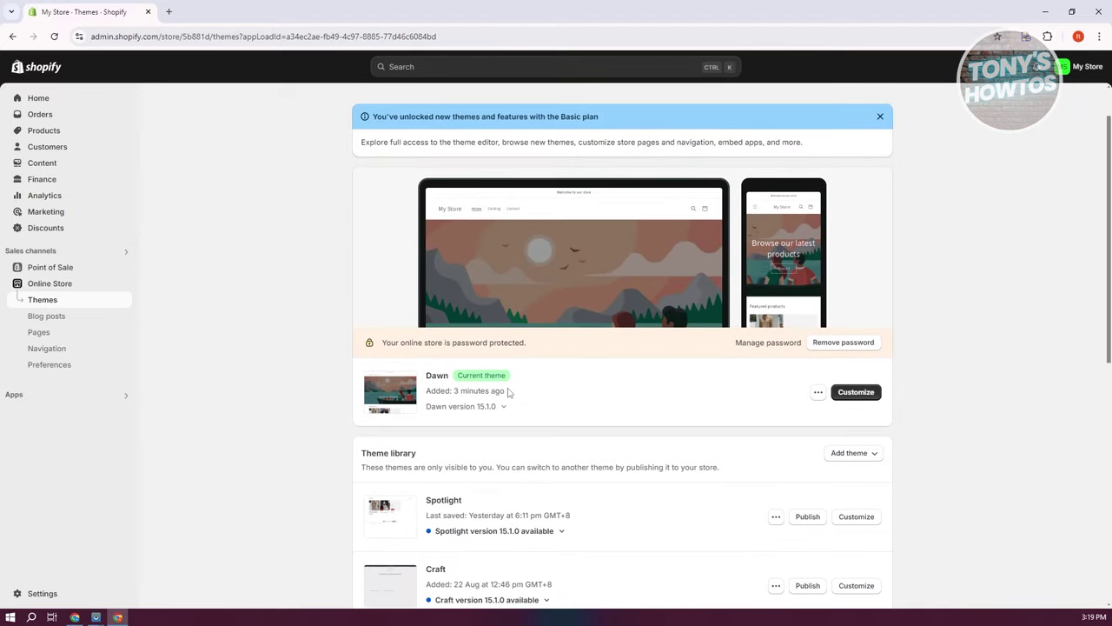
- Open Dawn in the theme editor on the Home page and check the Default market dropdown
left_click(864, 393)
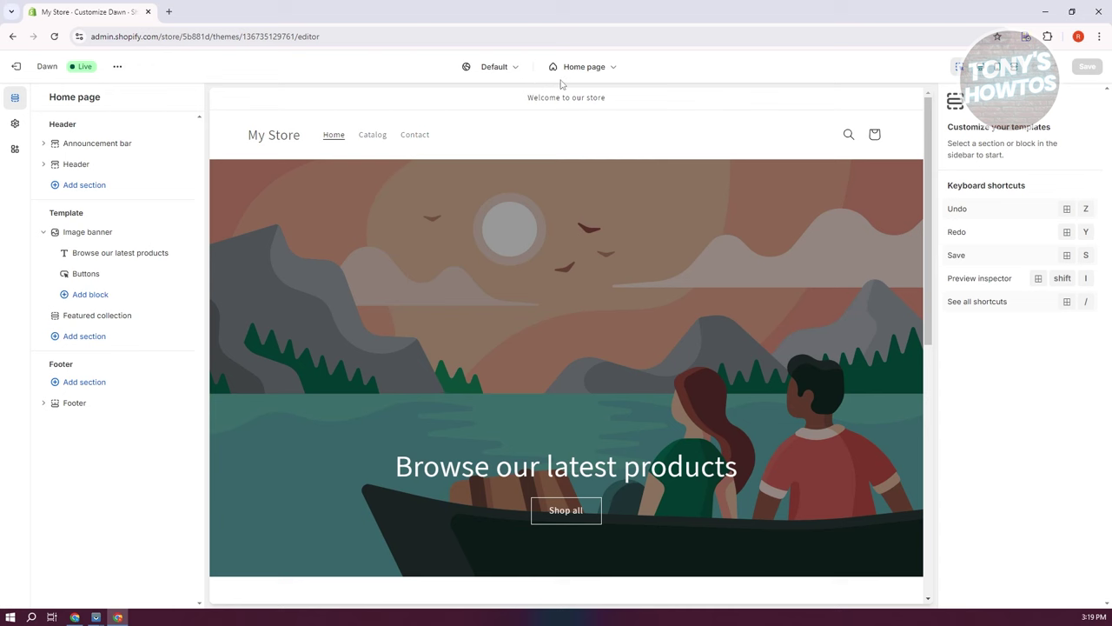
left_click(511, 69)
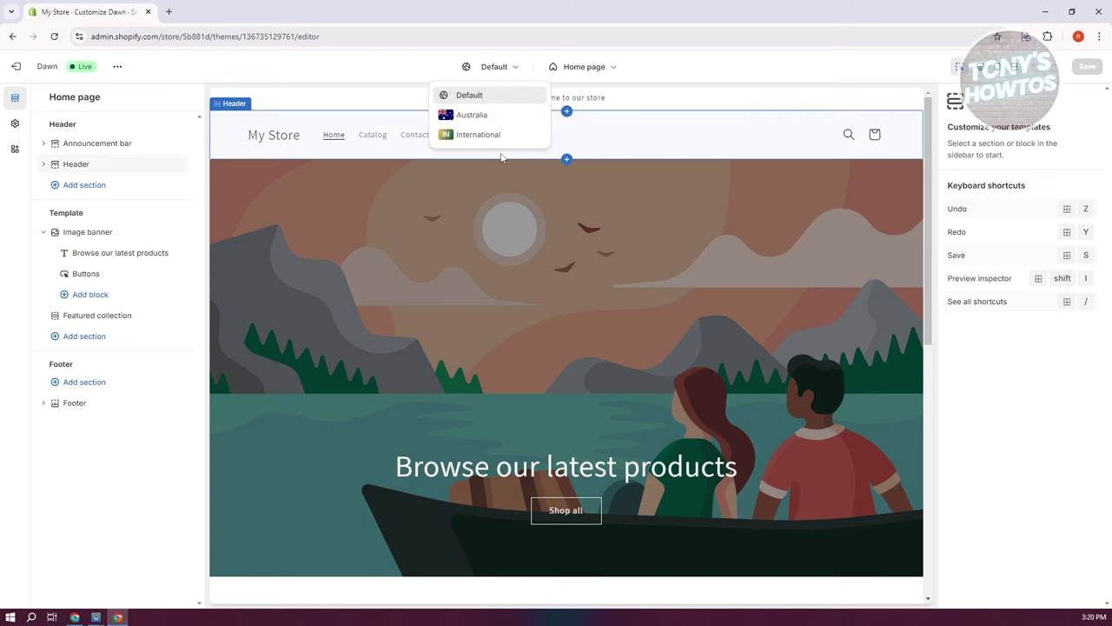
left_click(693, 81)
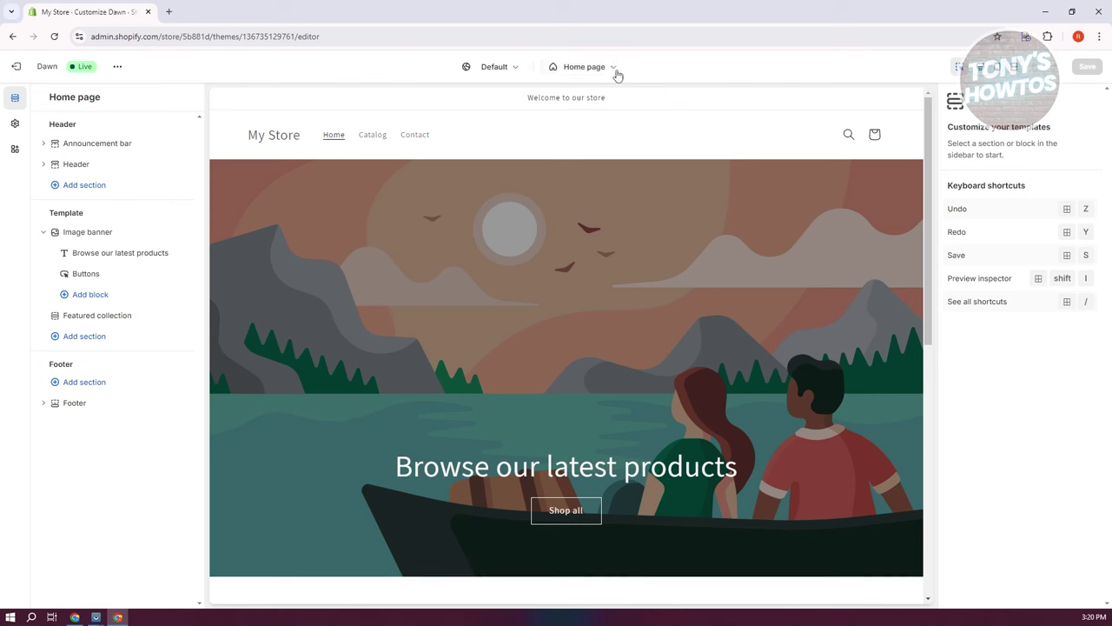
left_click(610, 70)
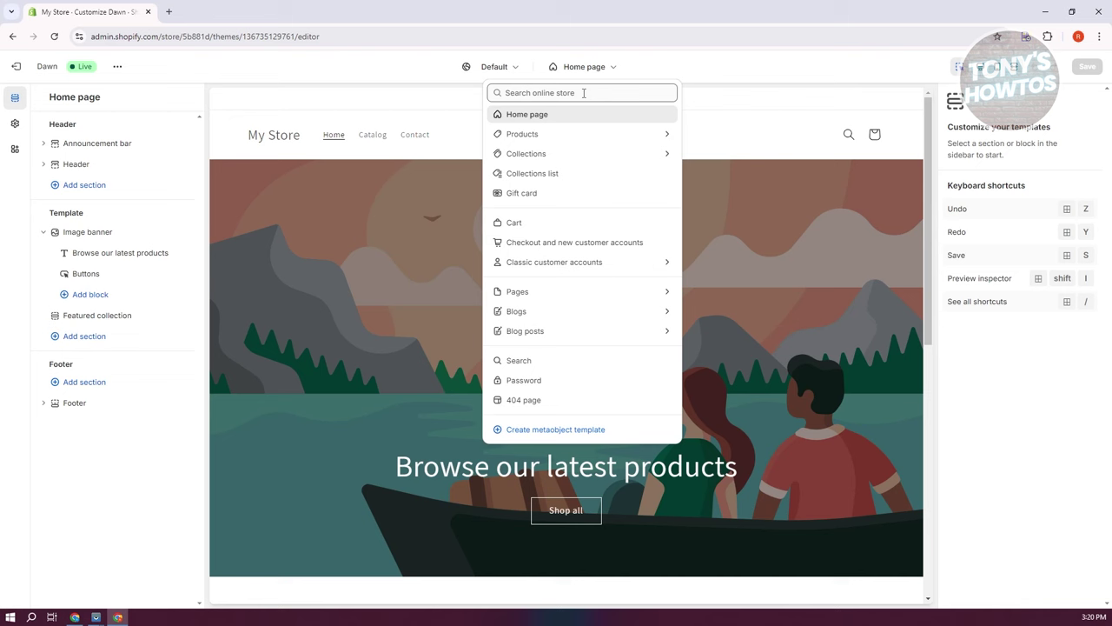
left_click(574, 136)
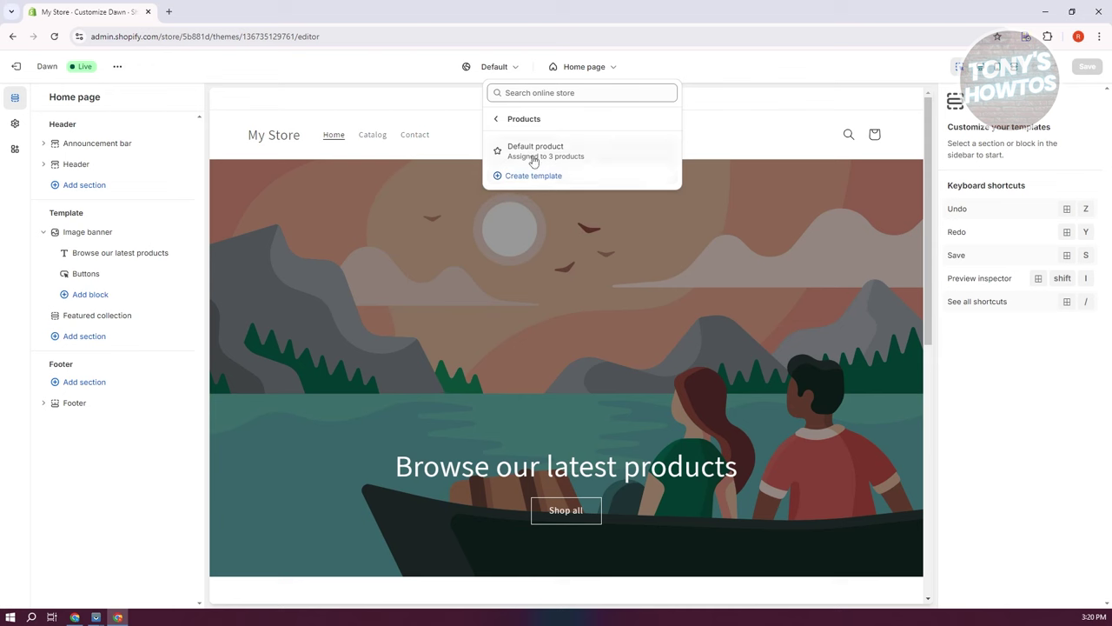
left_click(496, 119)
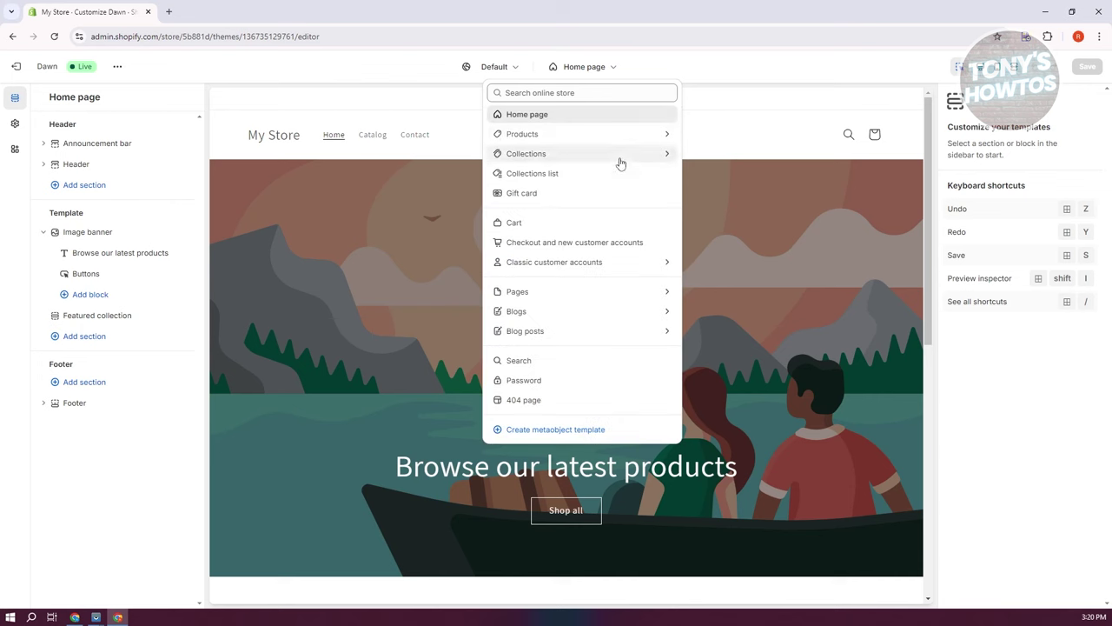
left_click(653, 154)
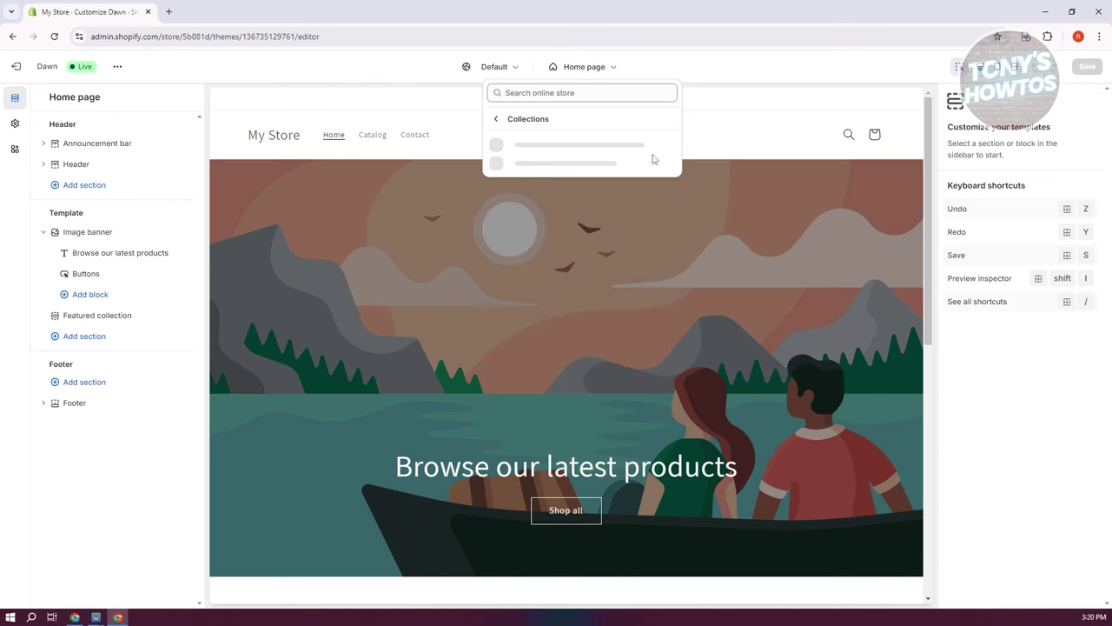
left_click(496, 119)
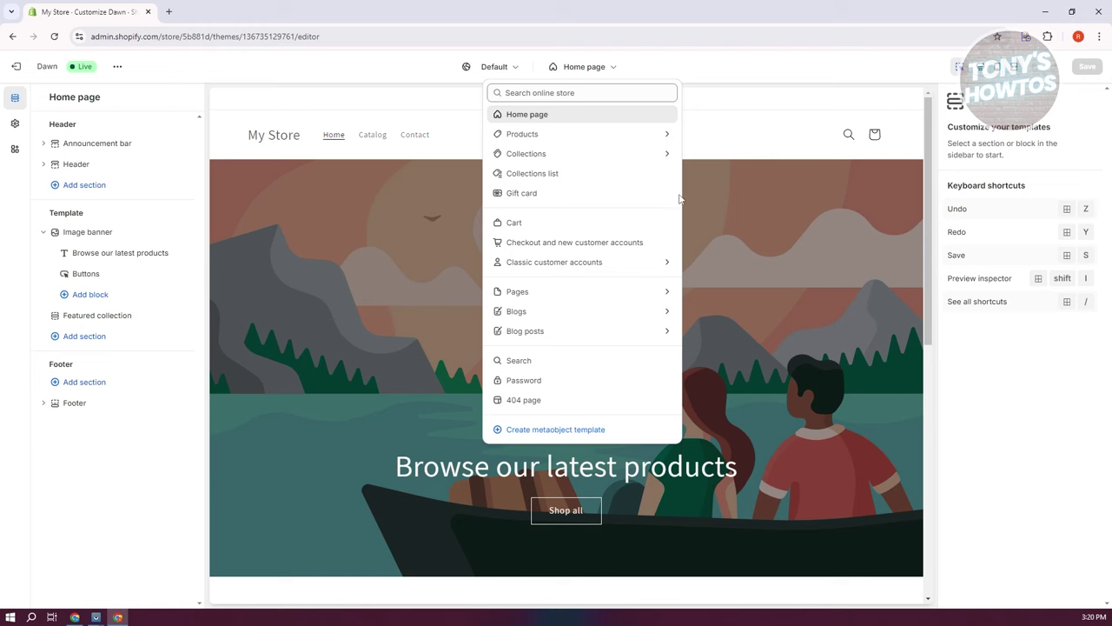
left_click(562, 292)
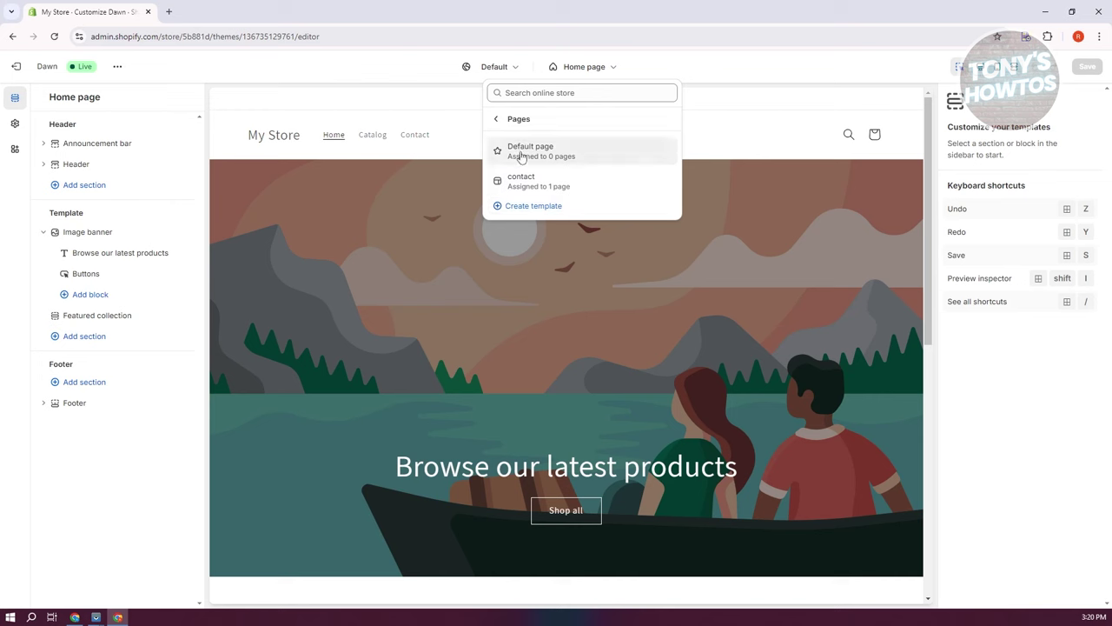
left_click(503, 121)
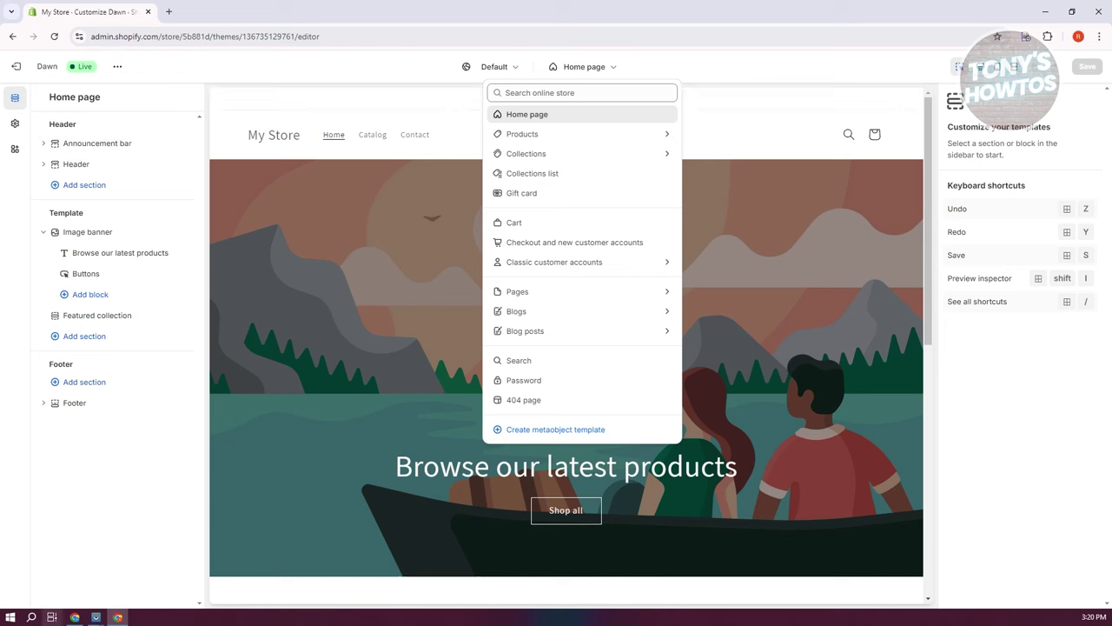
left_click(134, 517)
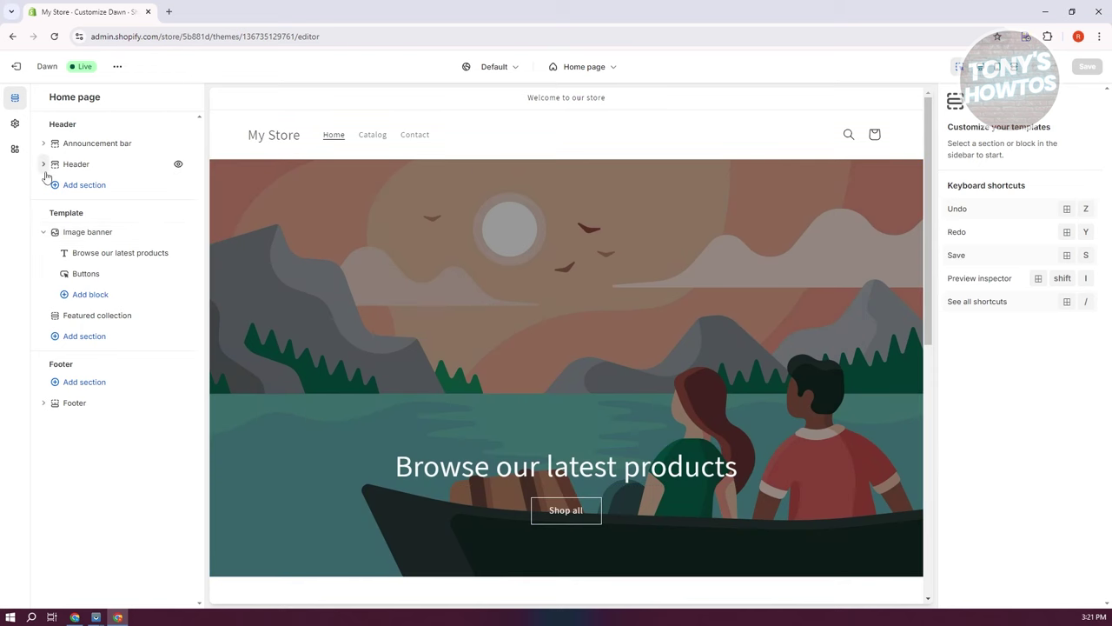
left_click_drag(43, 165, 45, 172)
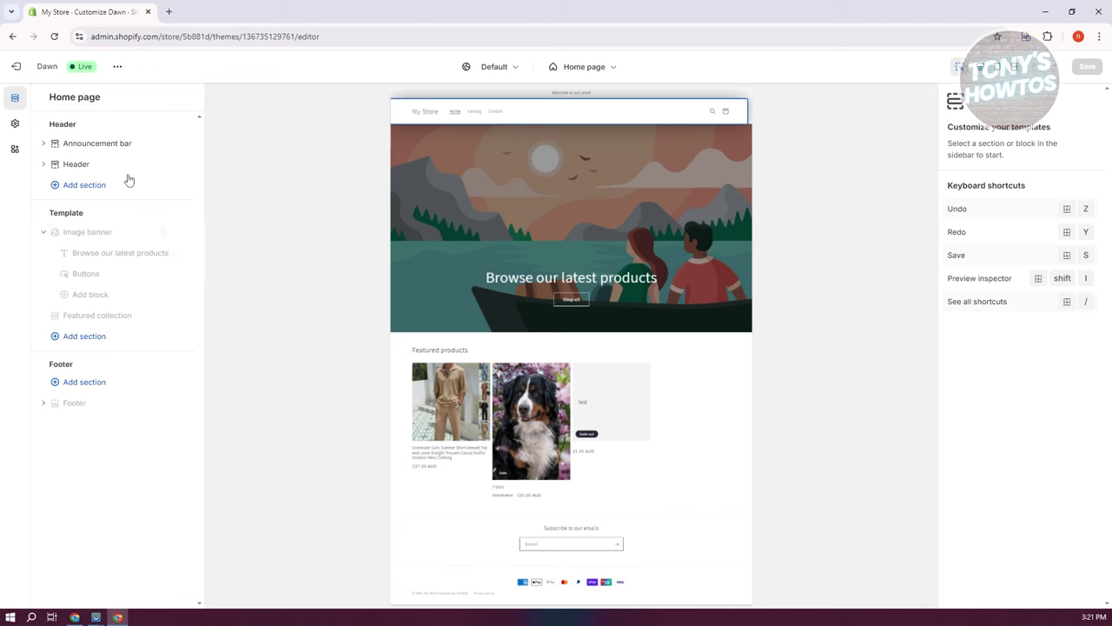
left_click(43, 145)
left_click(43, 147)
left_click(83, 145)
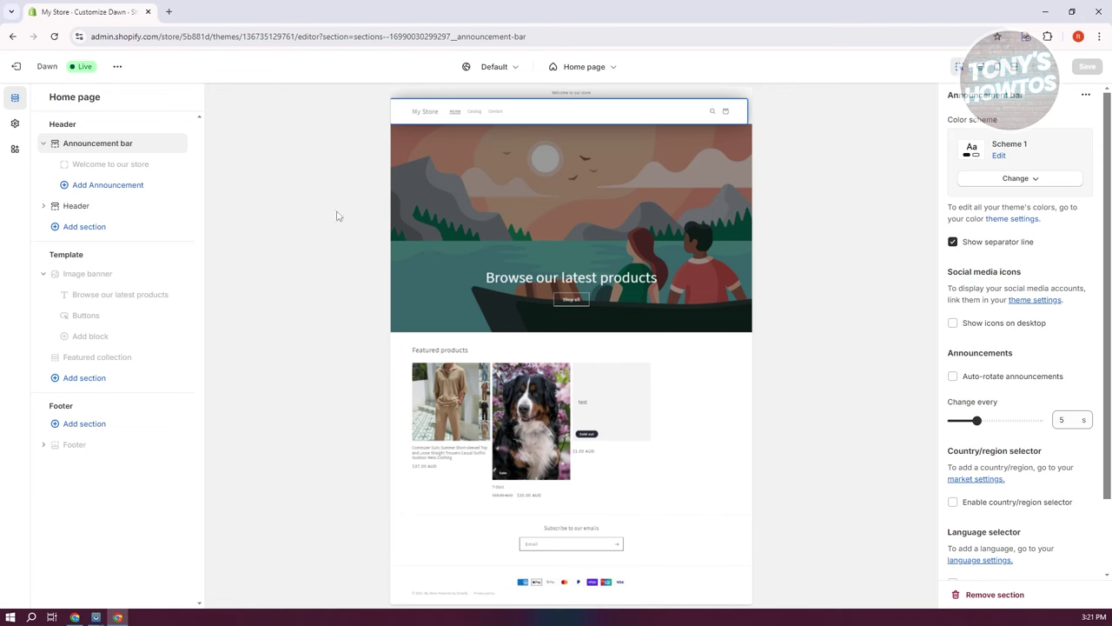
left_click(45, 205)
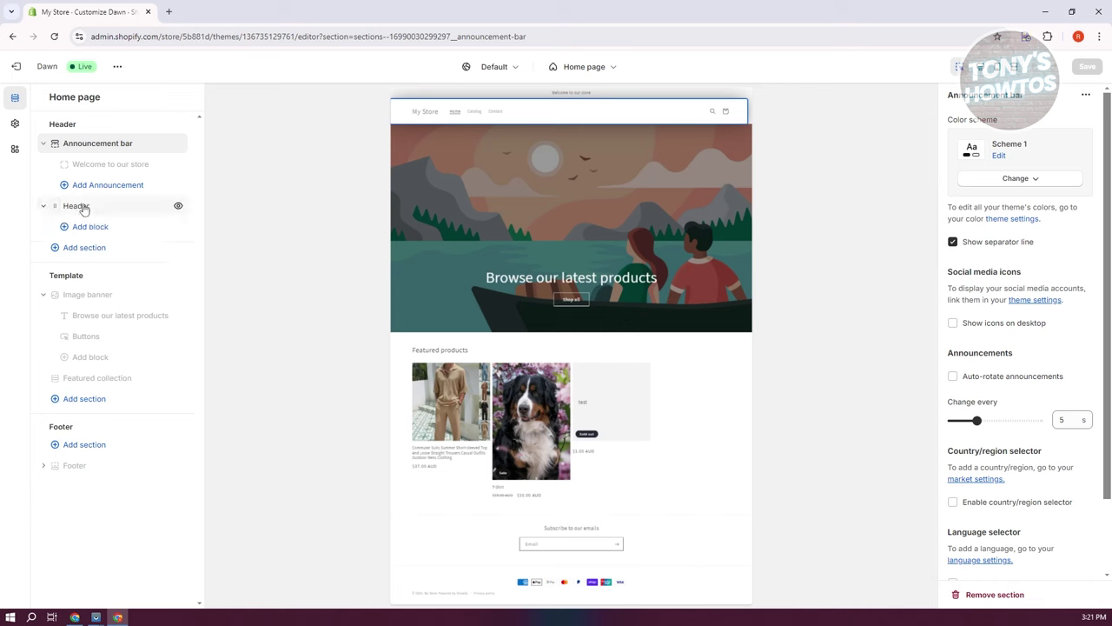
left_click(81, 206)
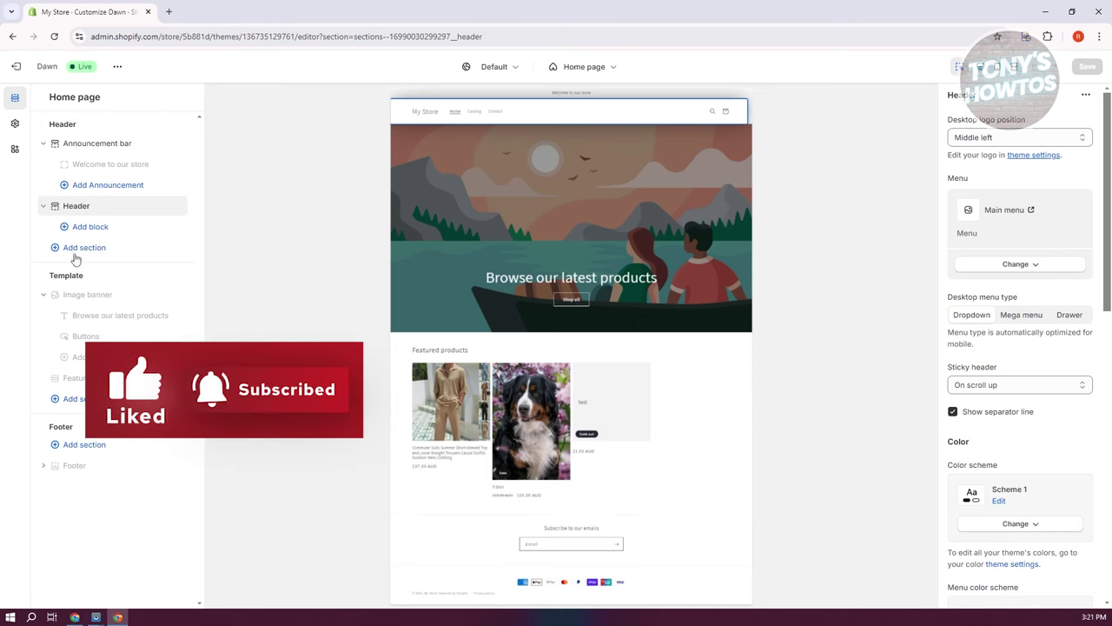
left_click(120, 236)
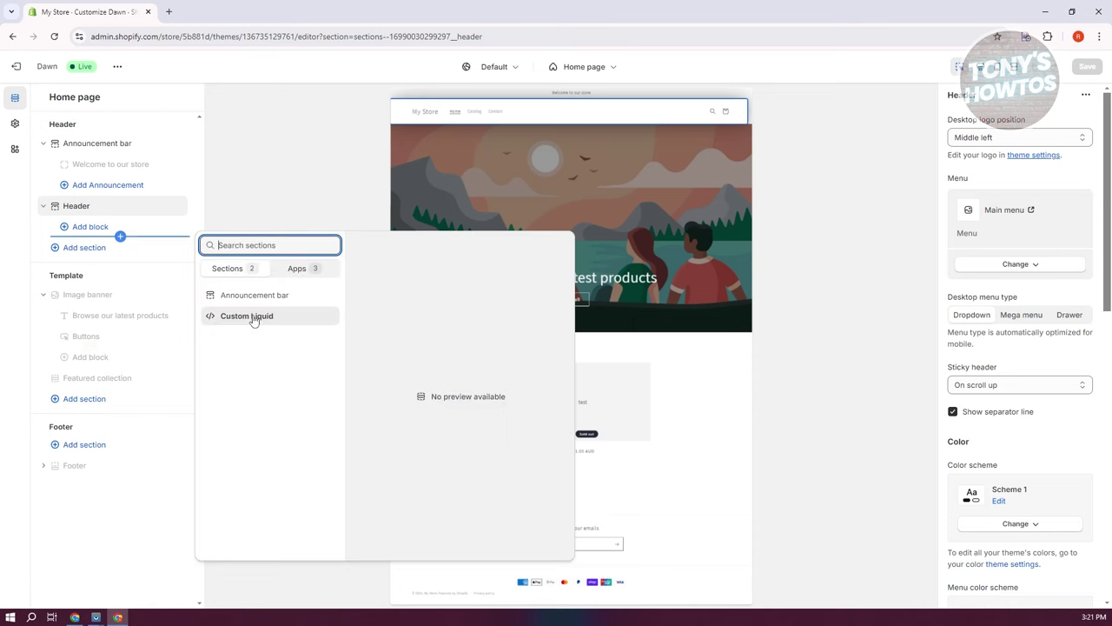
left_click(314, 269)
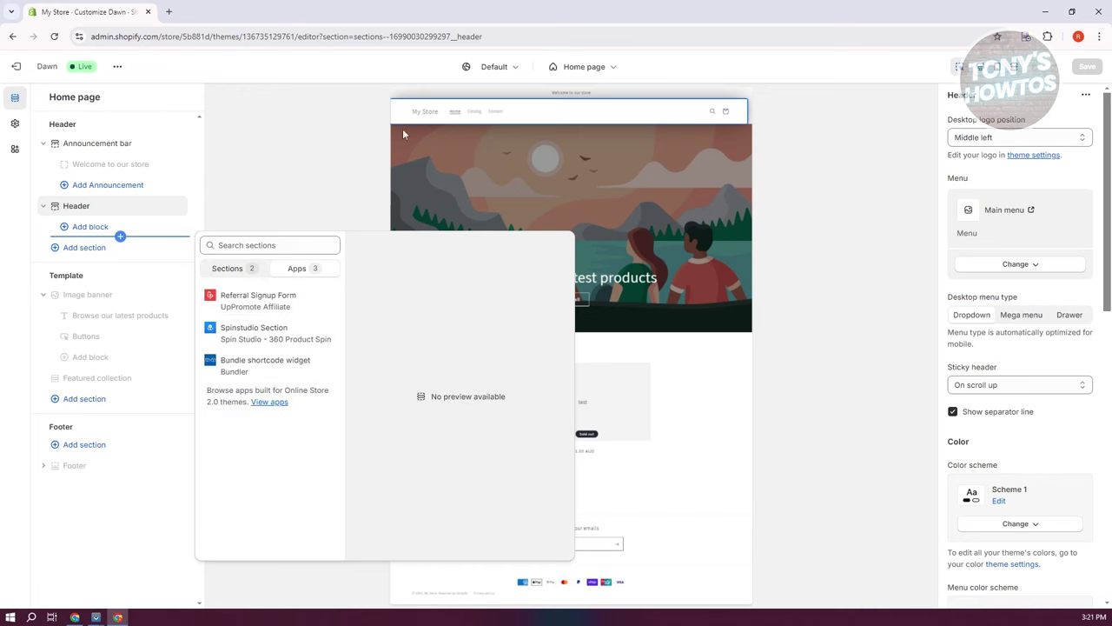
left_click(278, 144)
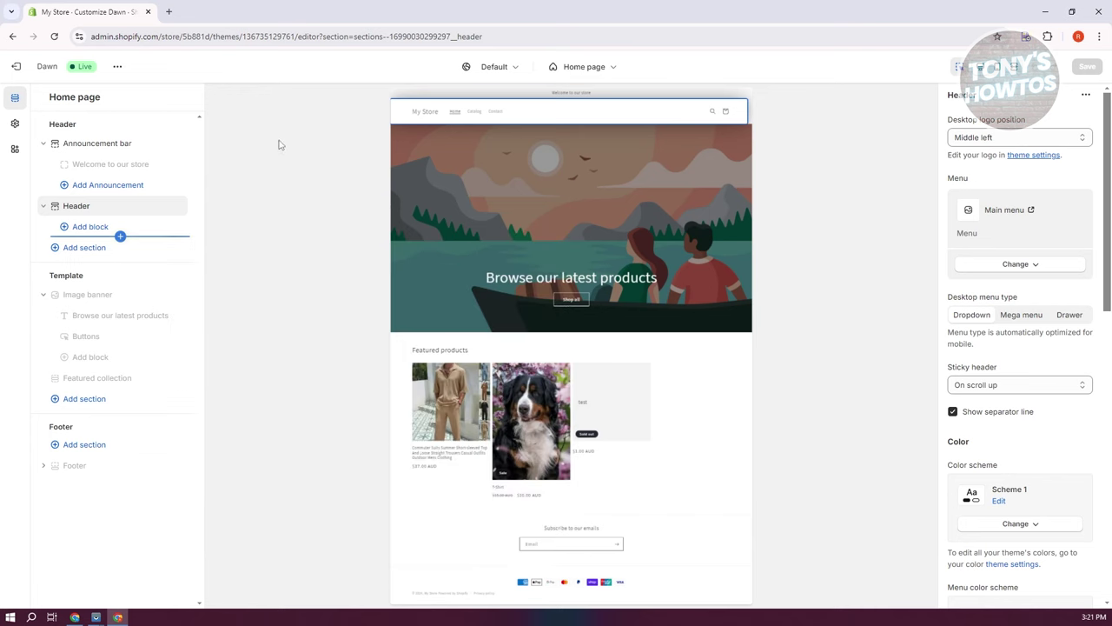
left_click(40, 210)
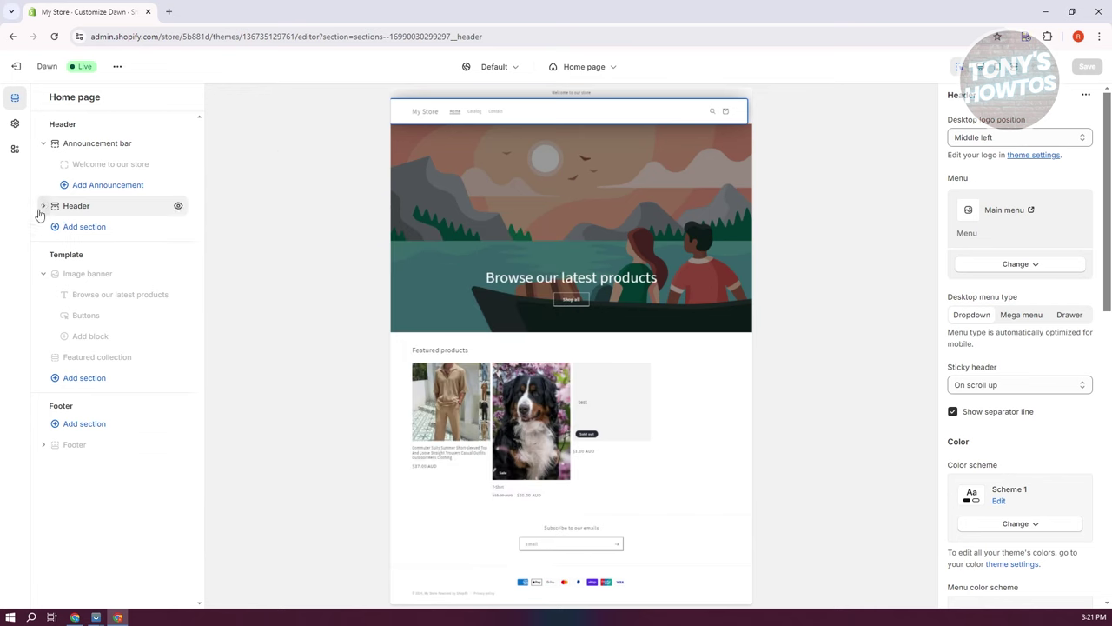
left_click(95, 230)
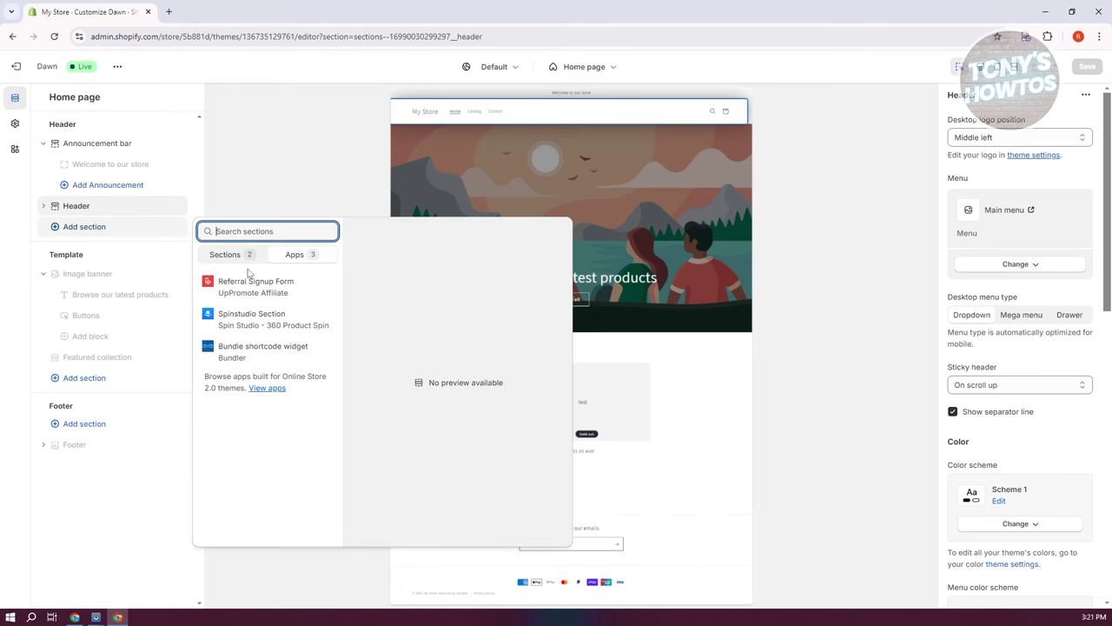
left_click(231, 259)
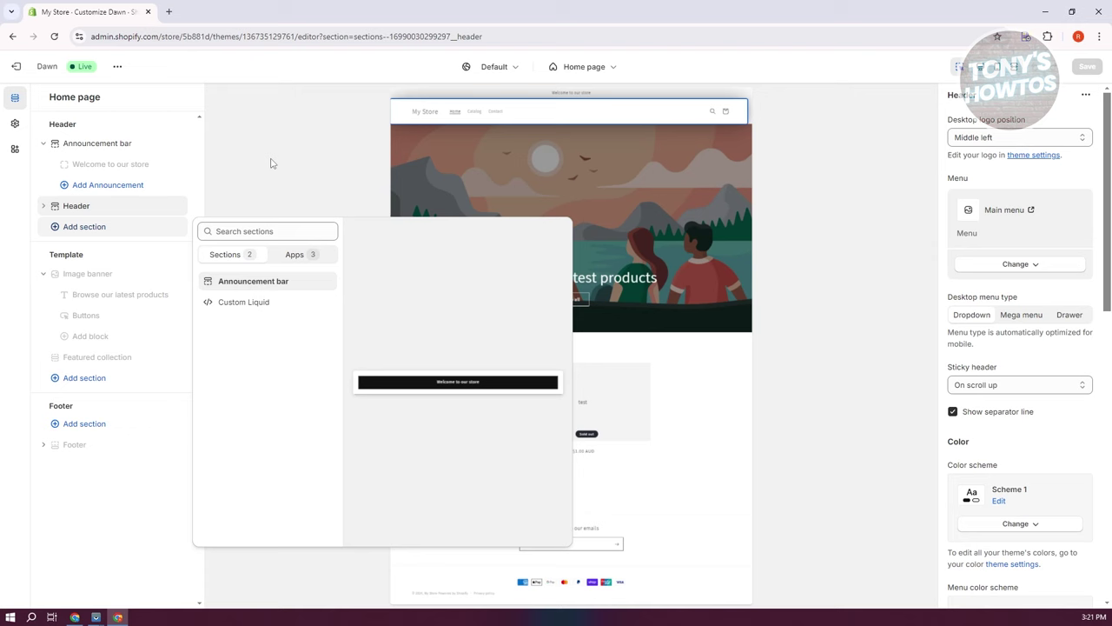
left_click(271, 164)
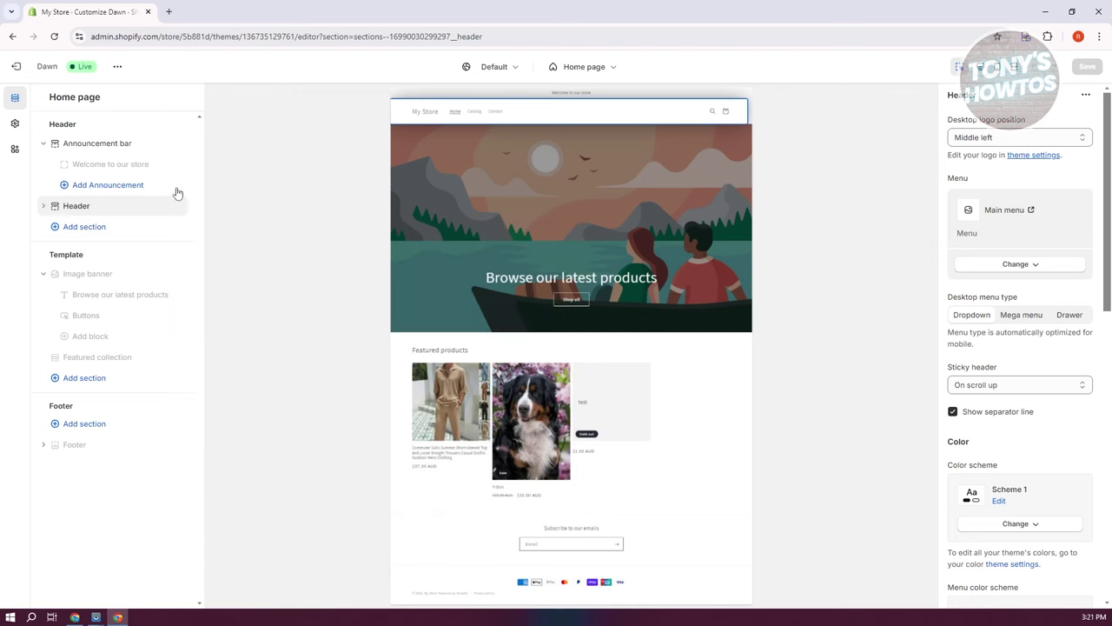
left_click(44, 144)
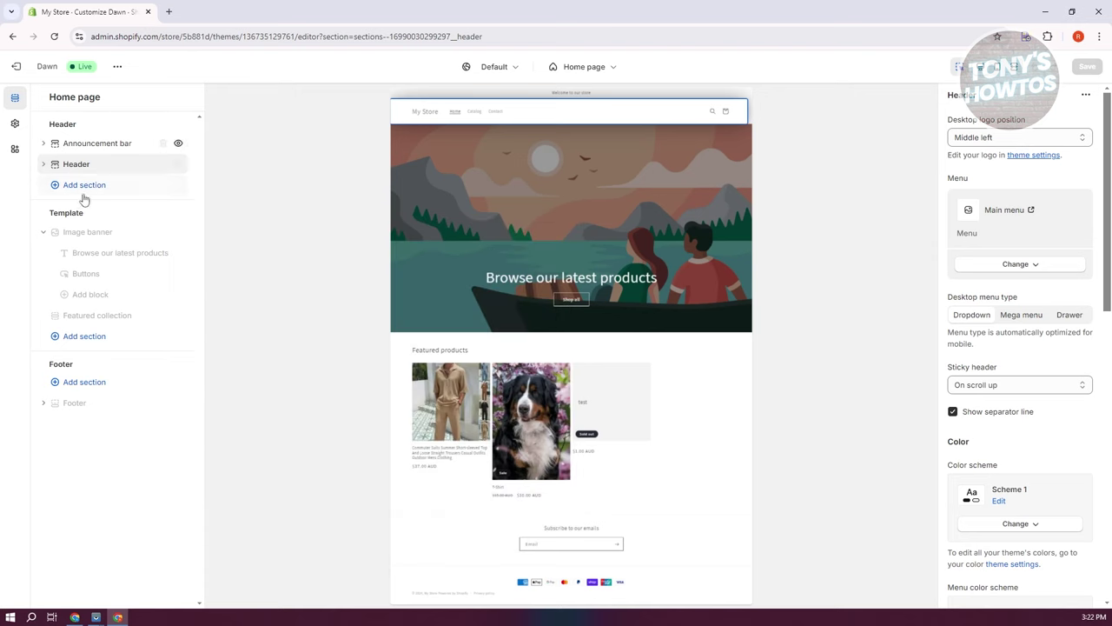
left_click(178, 164)
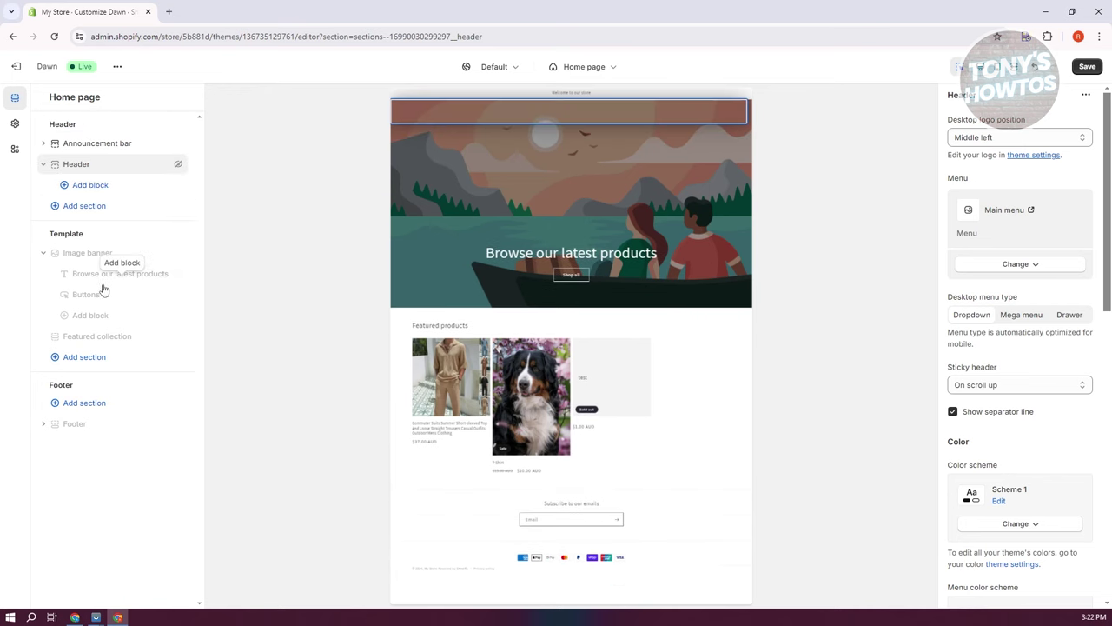
left_click(178, 165)
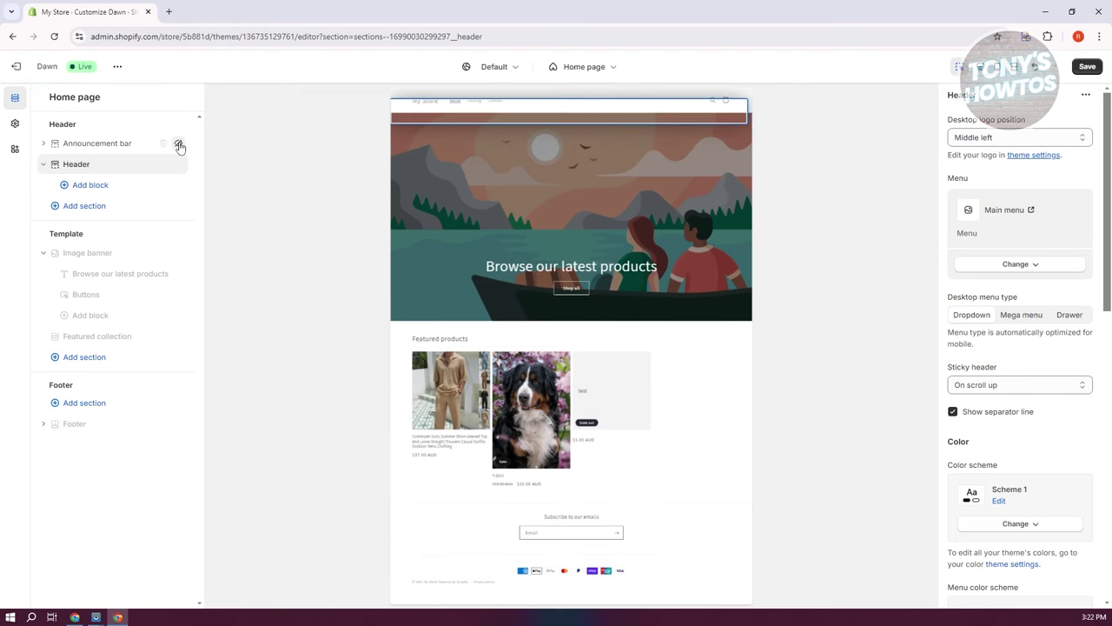
left_click(178, 145)
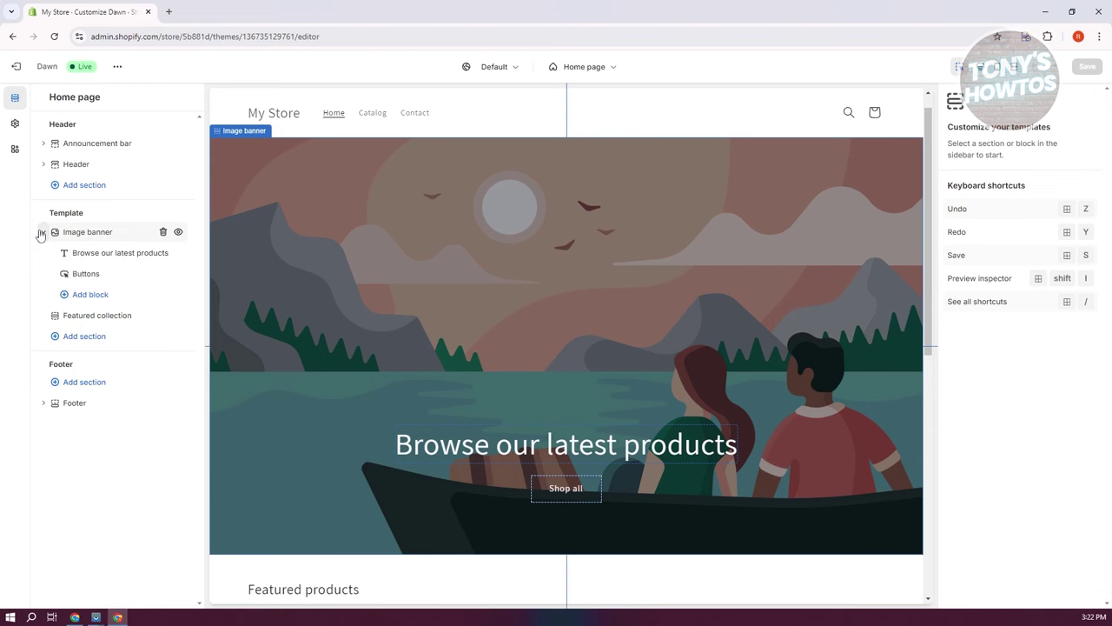
left_click(40, 232)
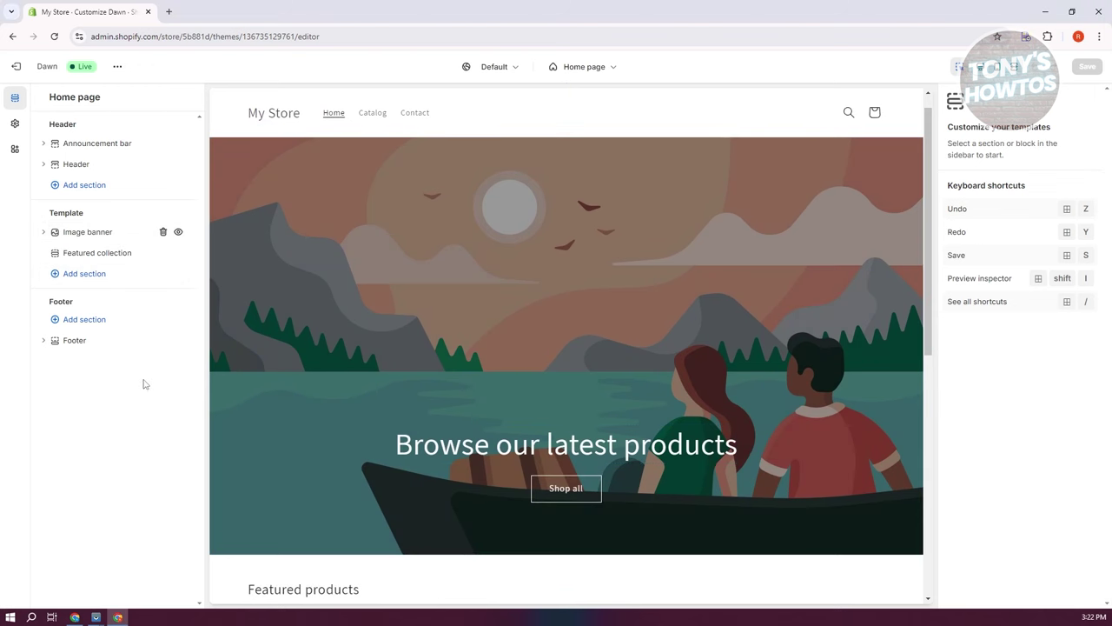
left_click(84, 274)
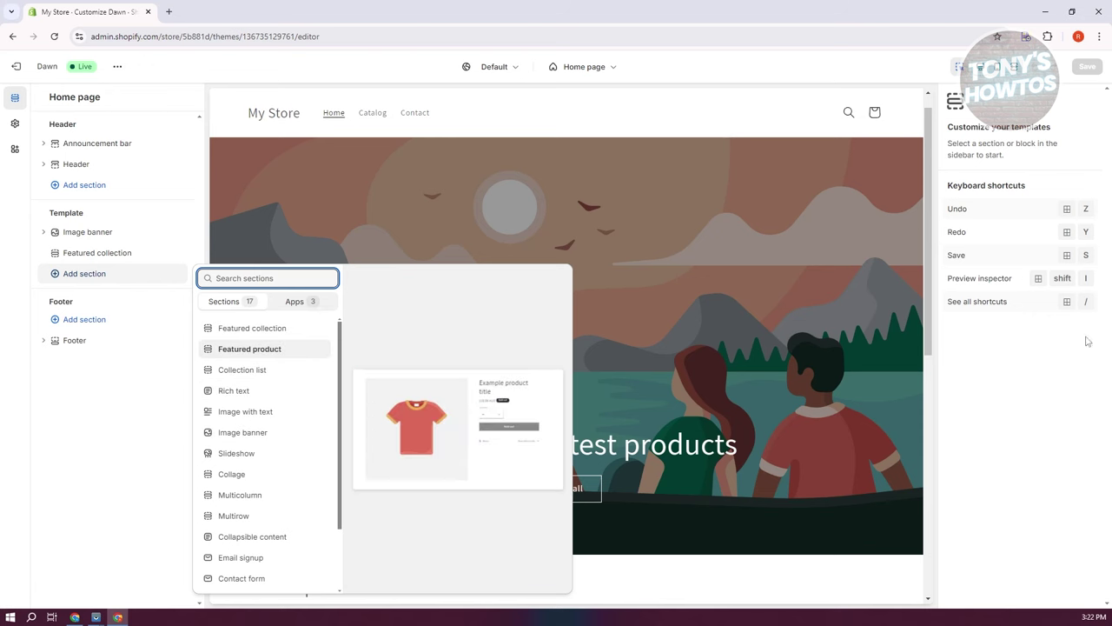
left_click(113, 396)
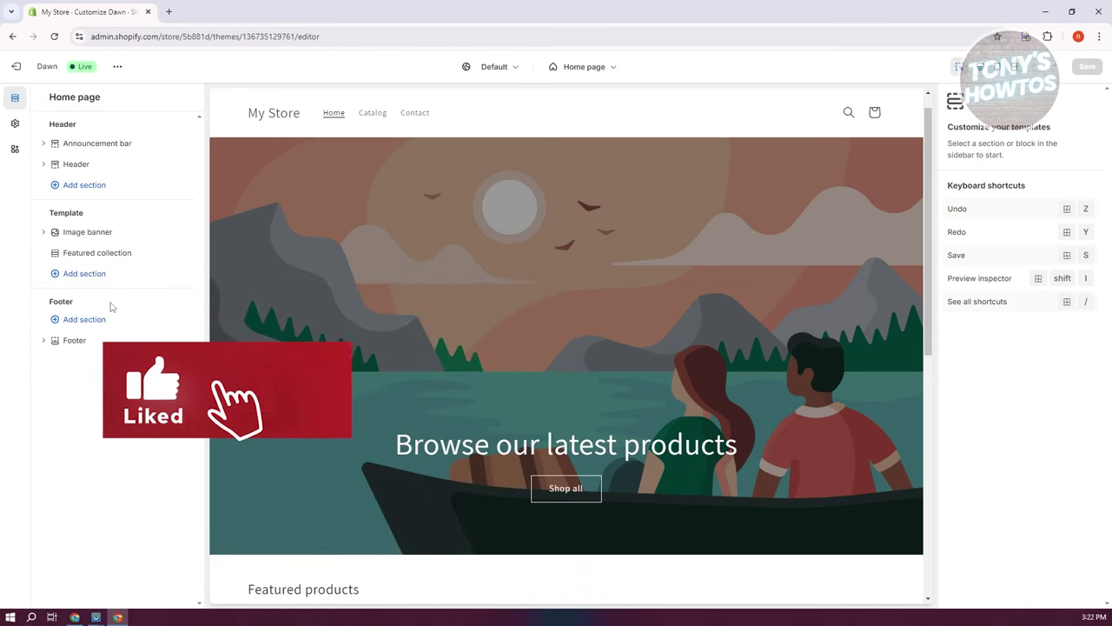
left_click(90, 322)
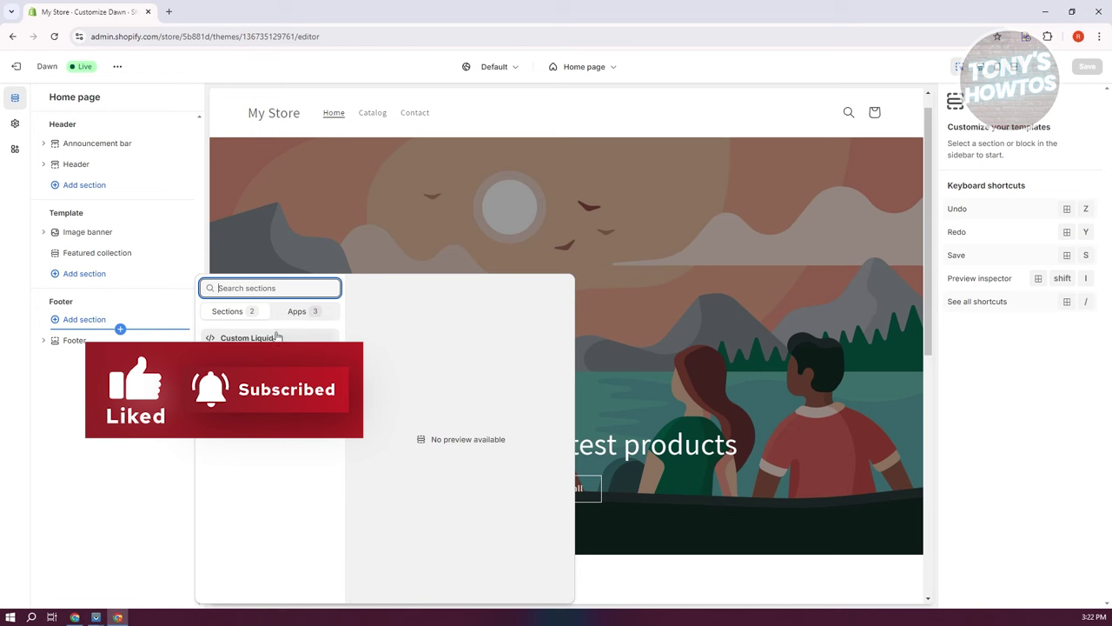
left_click(100, 428)
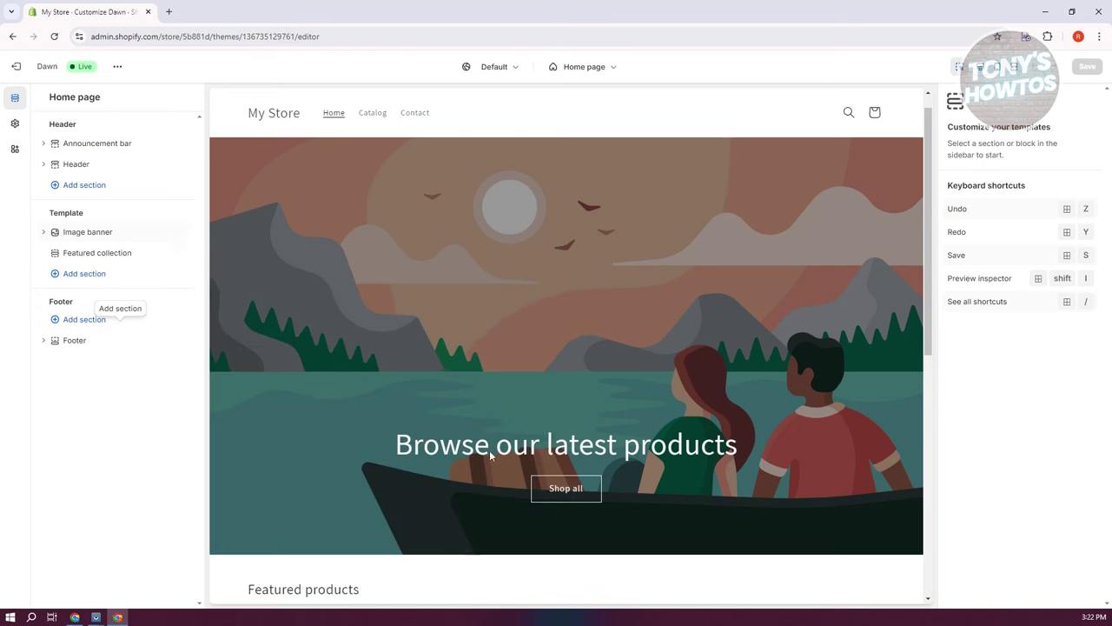
scroll(700, 469, "down", 10)
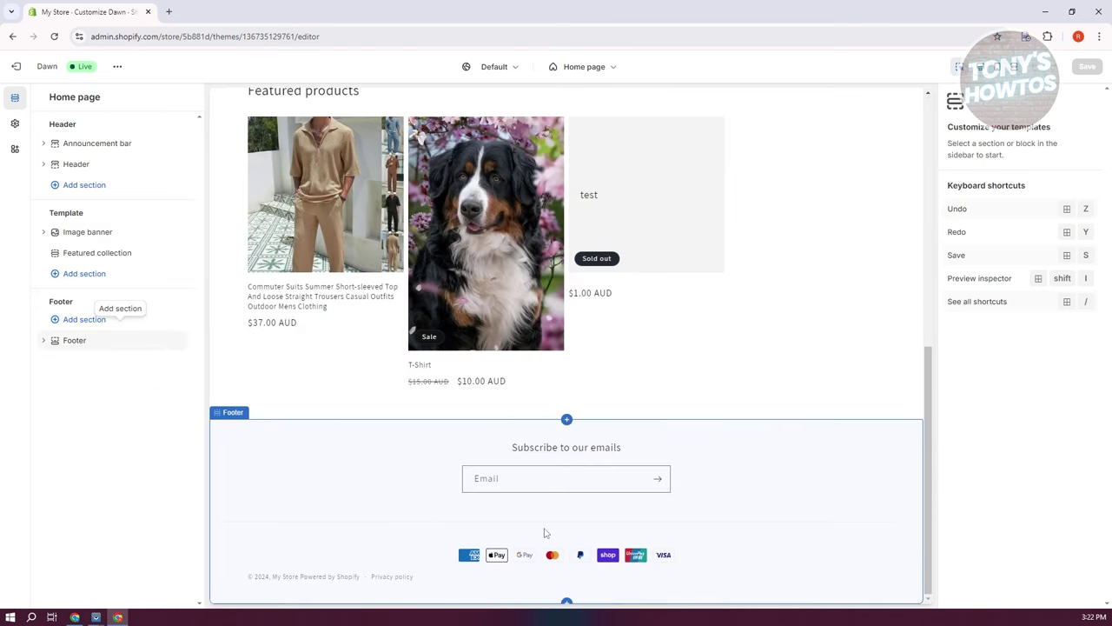
left_click(43, 339)
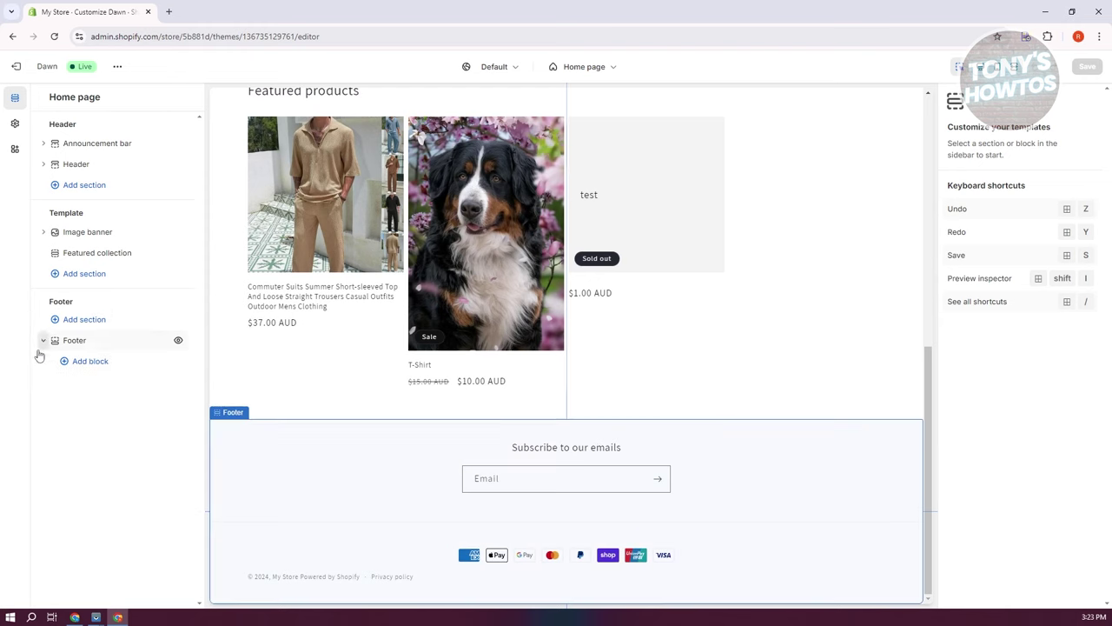
left_click(120, 349)
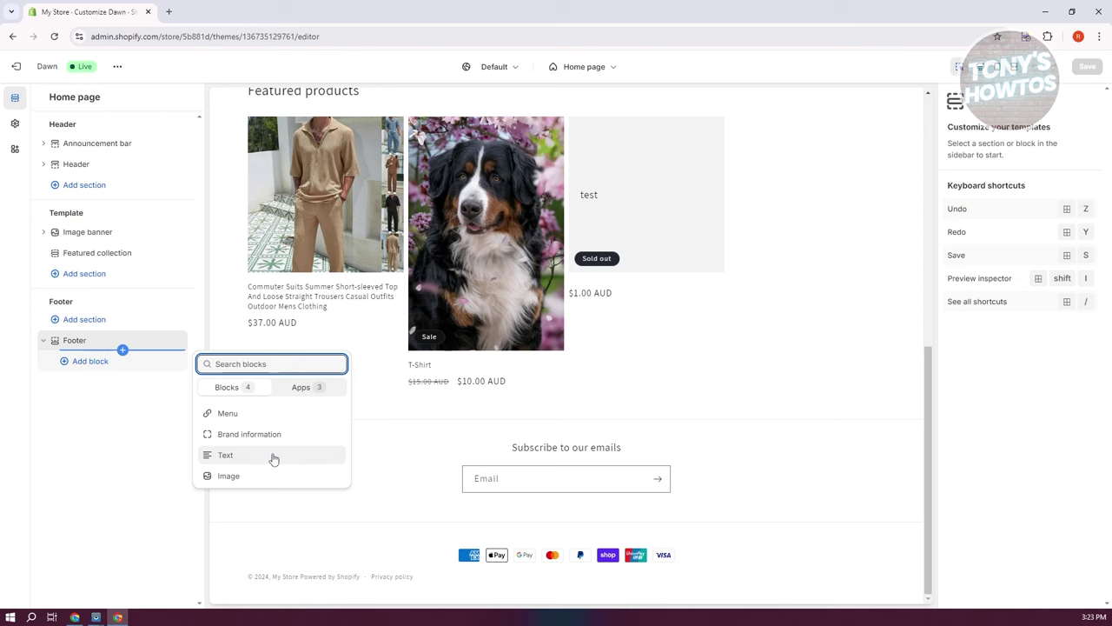
left_click(131, 453)
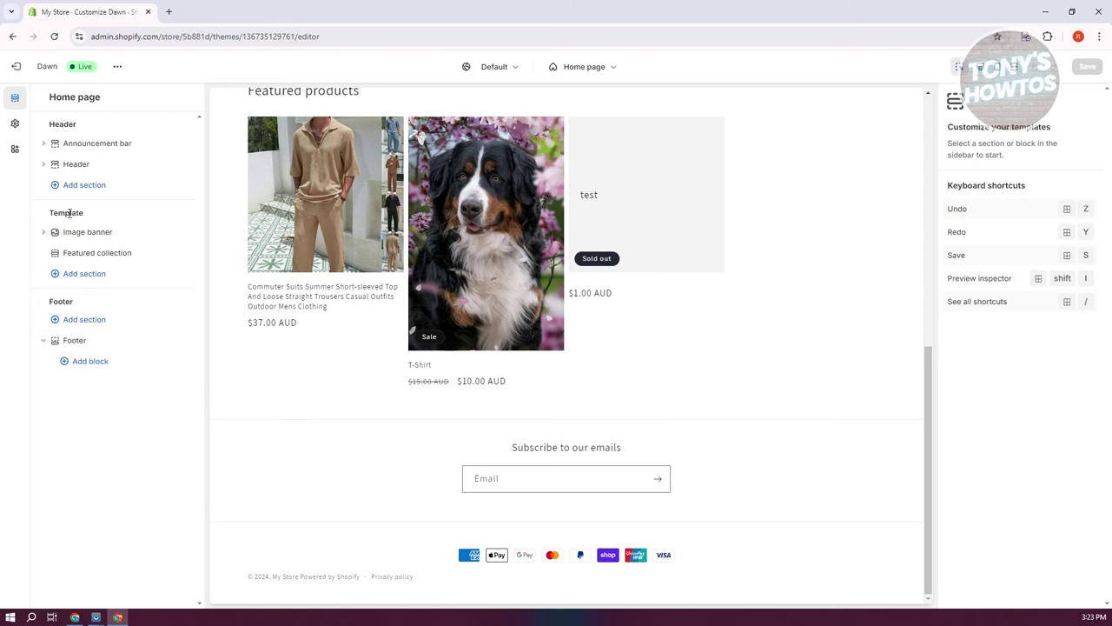
- Add an Image with text section after the featured collection and browse its available blocks and app blocks
left_click(93, 276)
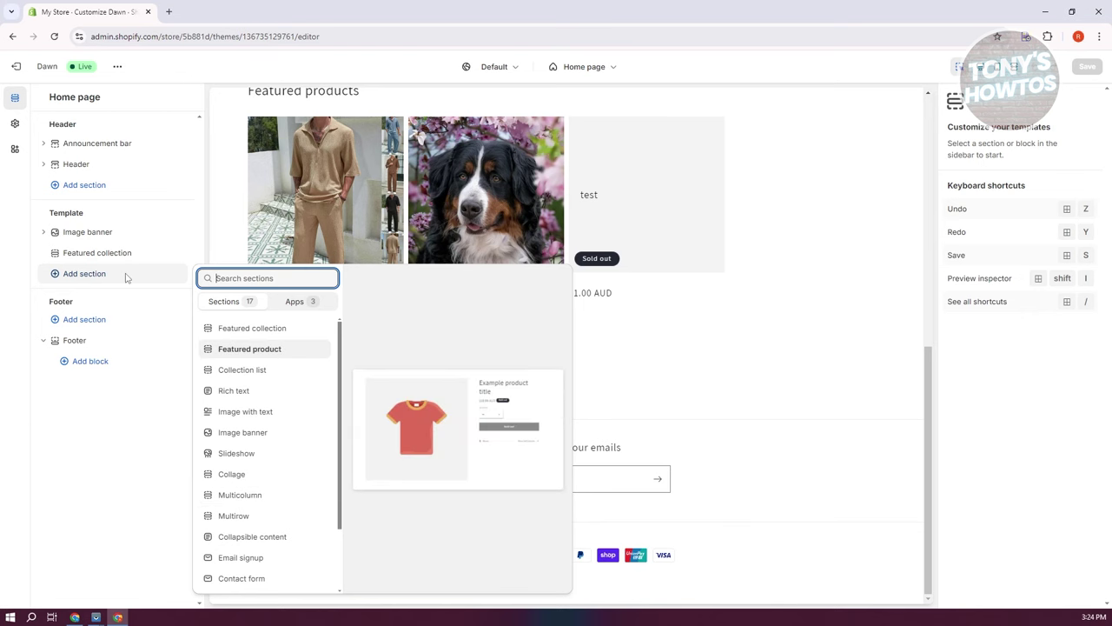
left_click(288, 414)
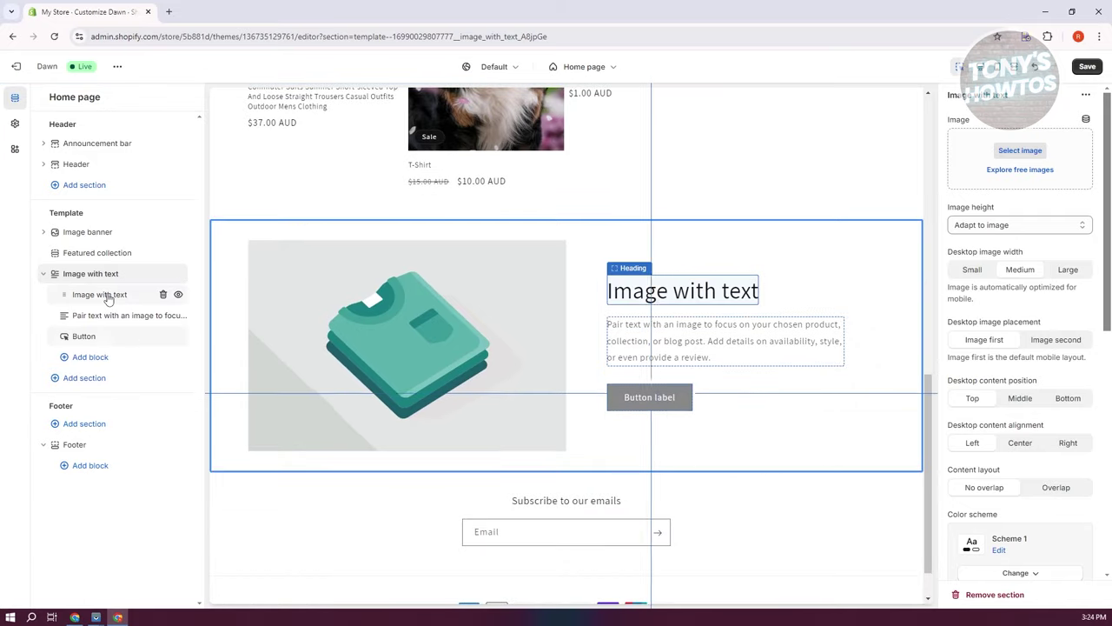
left_click(96, 357)
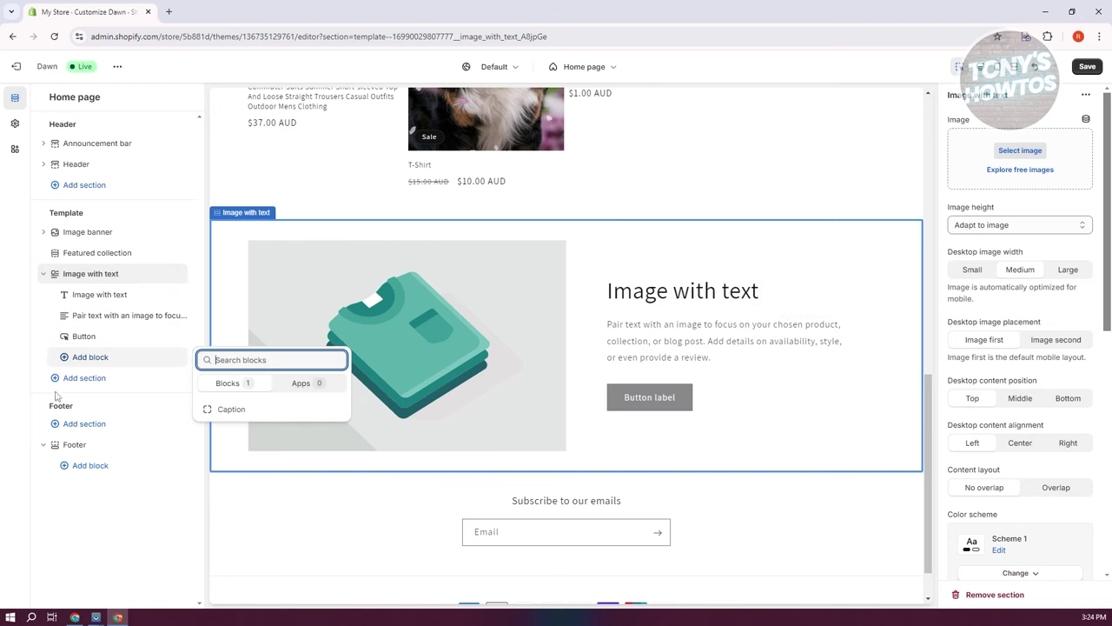
left_click(295, 390)
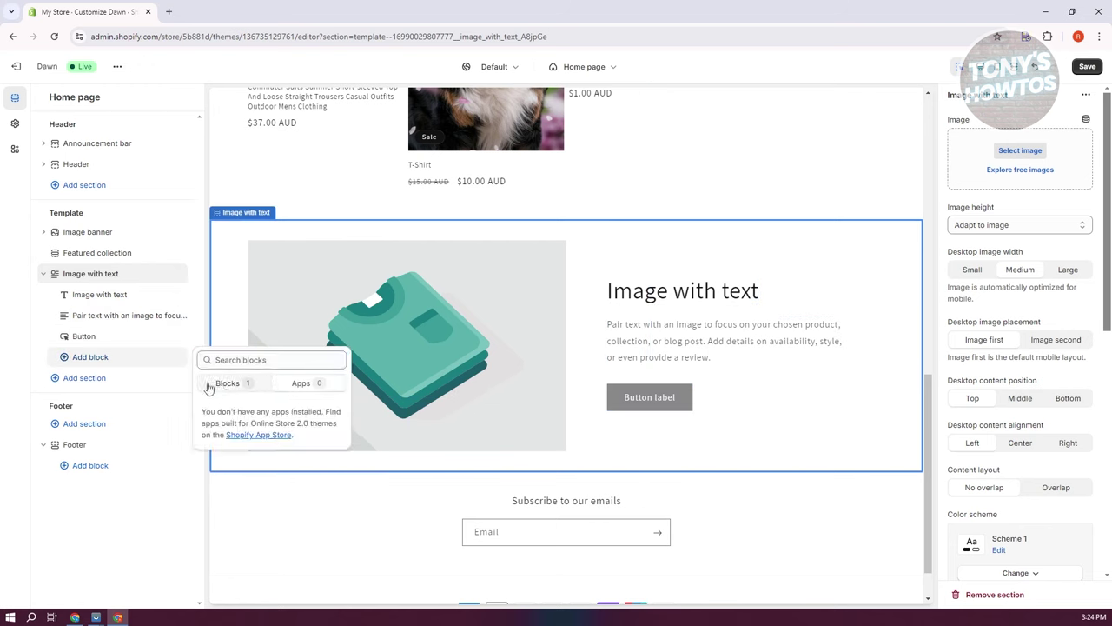
left_click(119, 554)
mouse_move(83, 337)
left_mouse_down()
mouse_move(98, 327)
mouse_move(83, 337)
left_mouse_up()
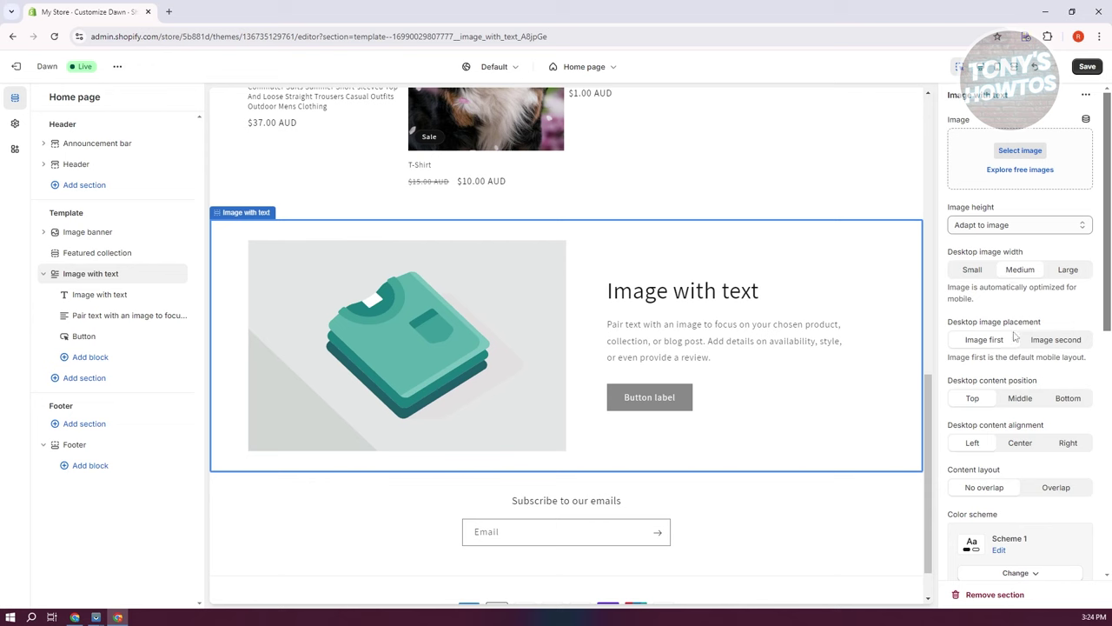
- Inspect the settings of the section's heading, text and Button blocks
scroll(1014, 336, "down", 1)
scroll(1033, 400, "down", 5)
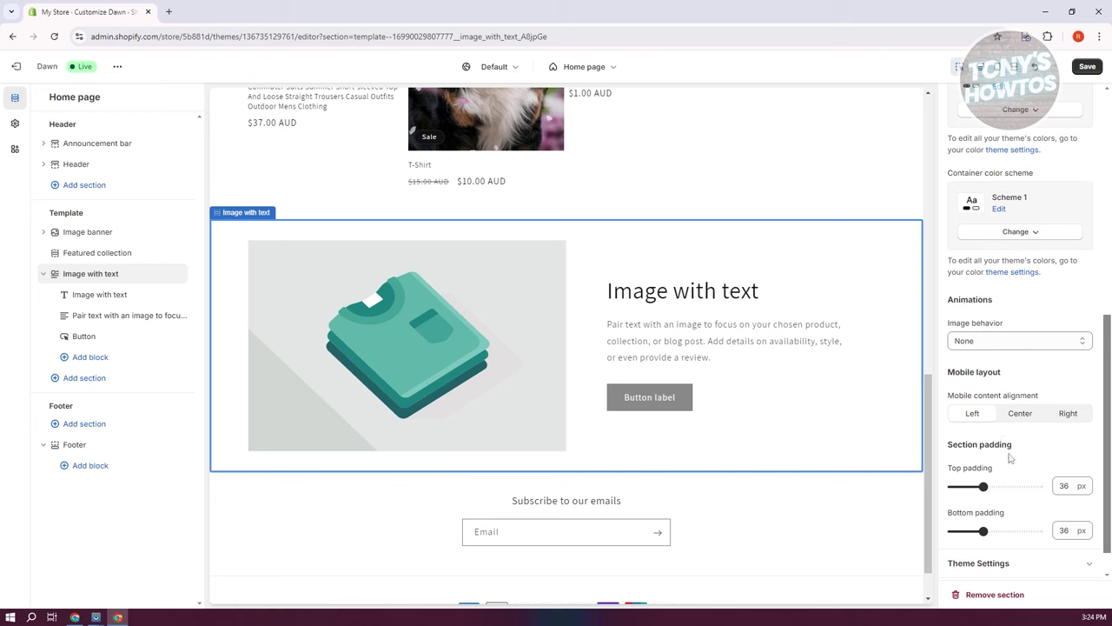
mouse_move(99, 283)
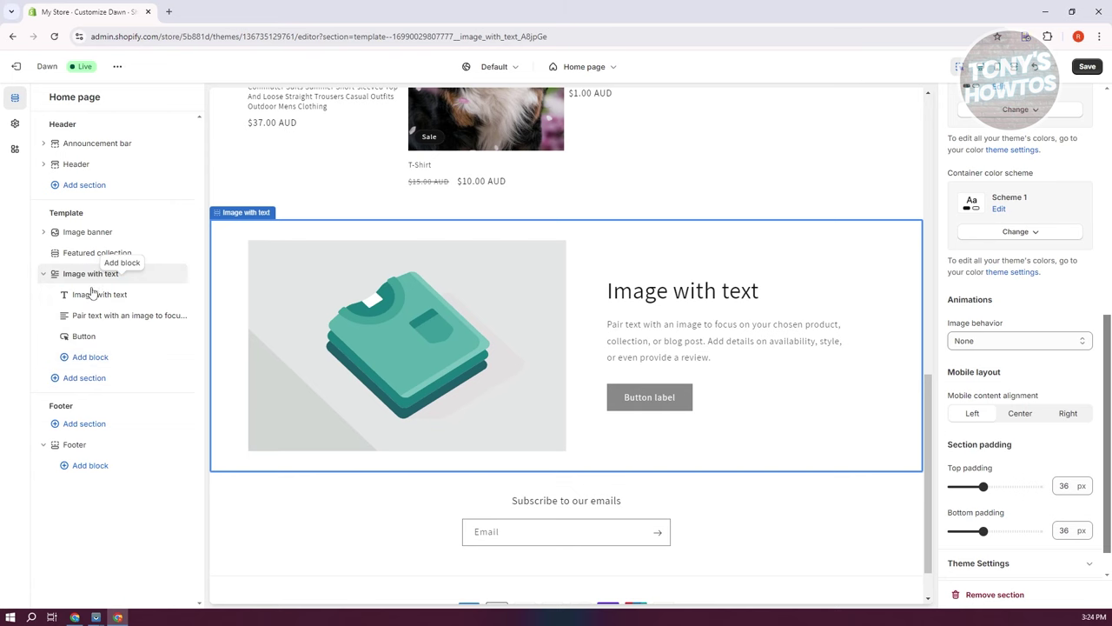
left_click(99, 299)
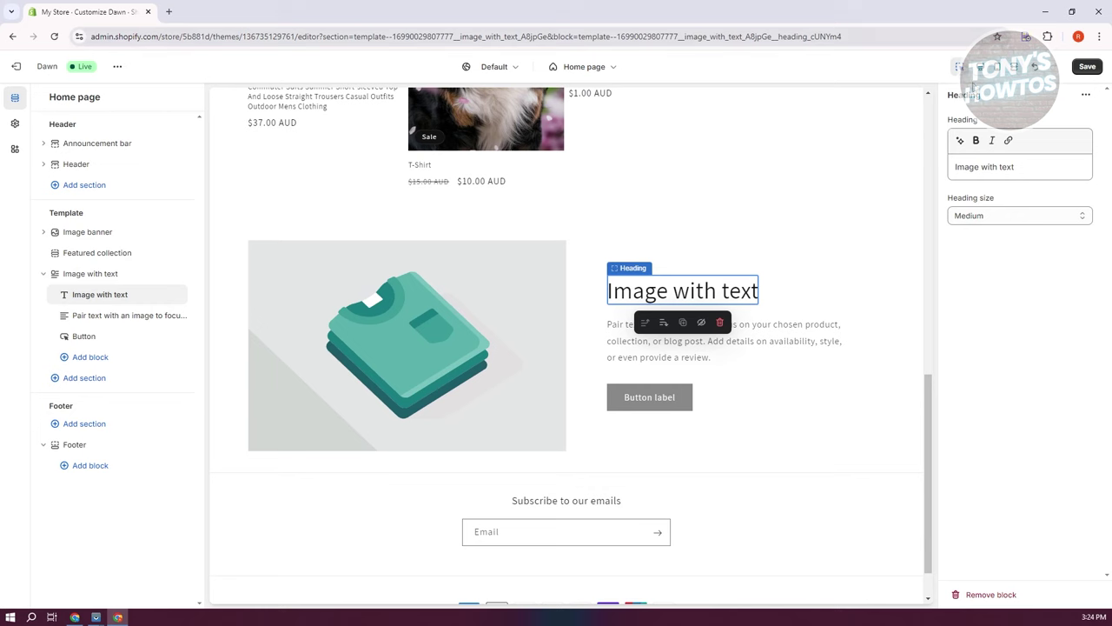
left_click(87, 316)
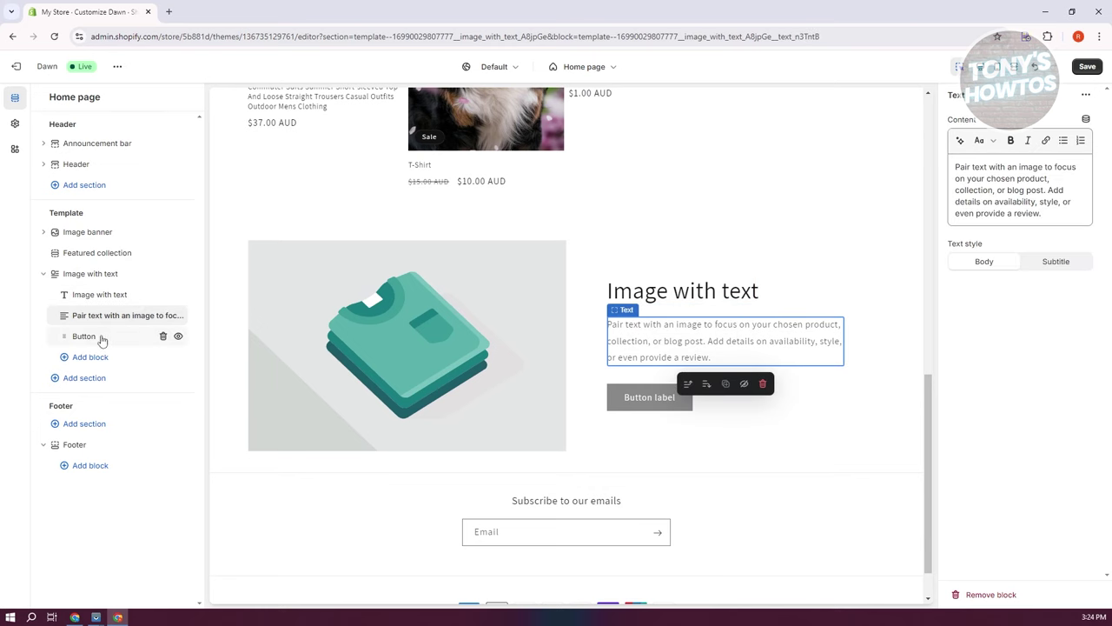
left_click(104, 338)
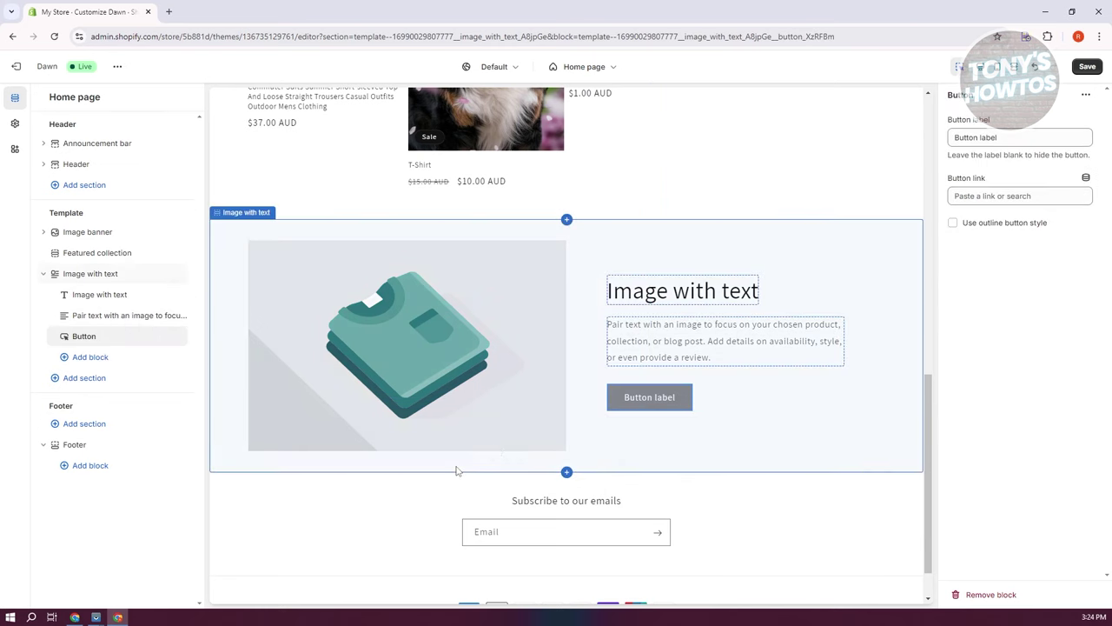
- Review the section settings: Scheme 1 colors, no animation, left mobile alignment, 36 px padding
left_click(91, 276)
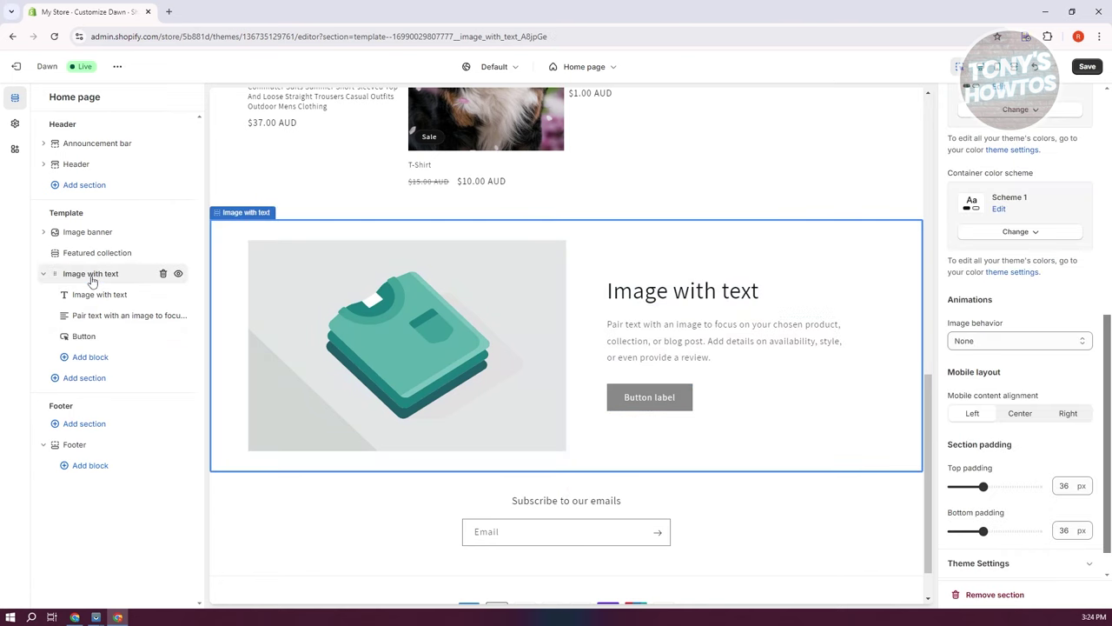
scroll(1034, 465, "down", 1)
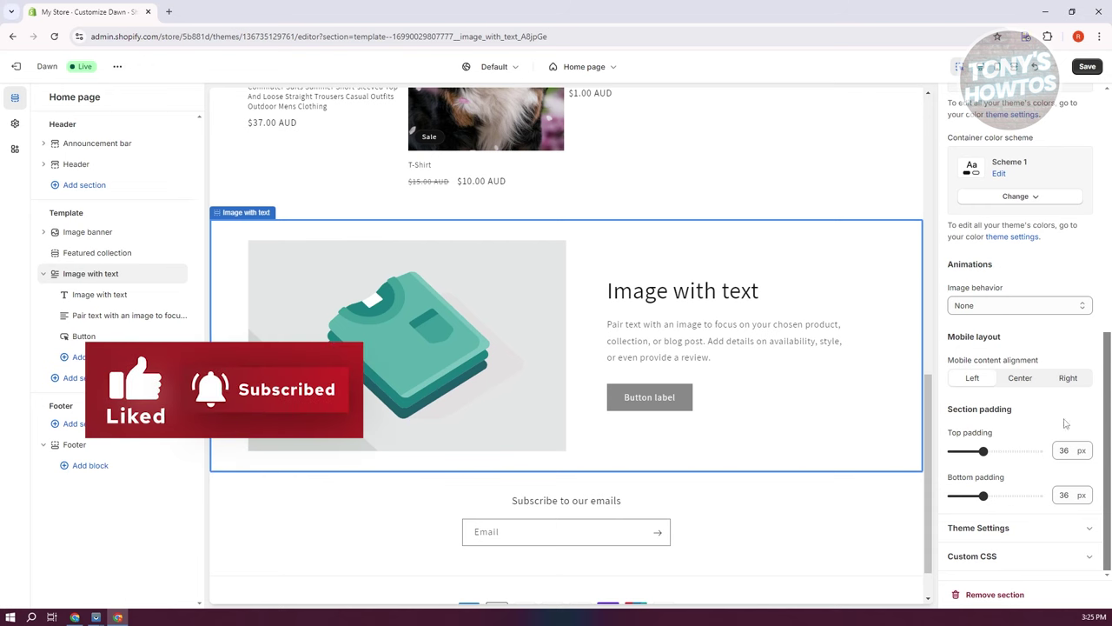
scroll(1016, 144, "up", 2)
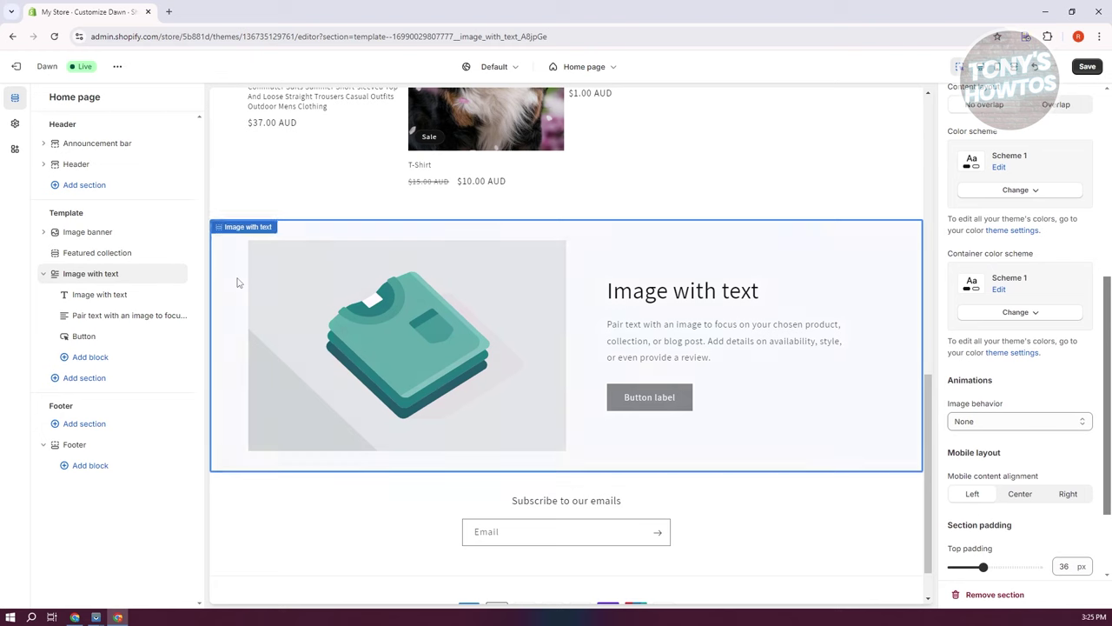
- Open Theme settings and look through the Logo and Colors options
left_click(14, 127)
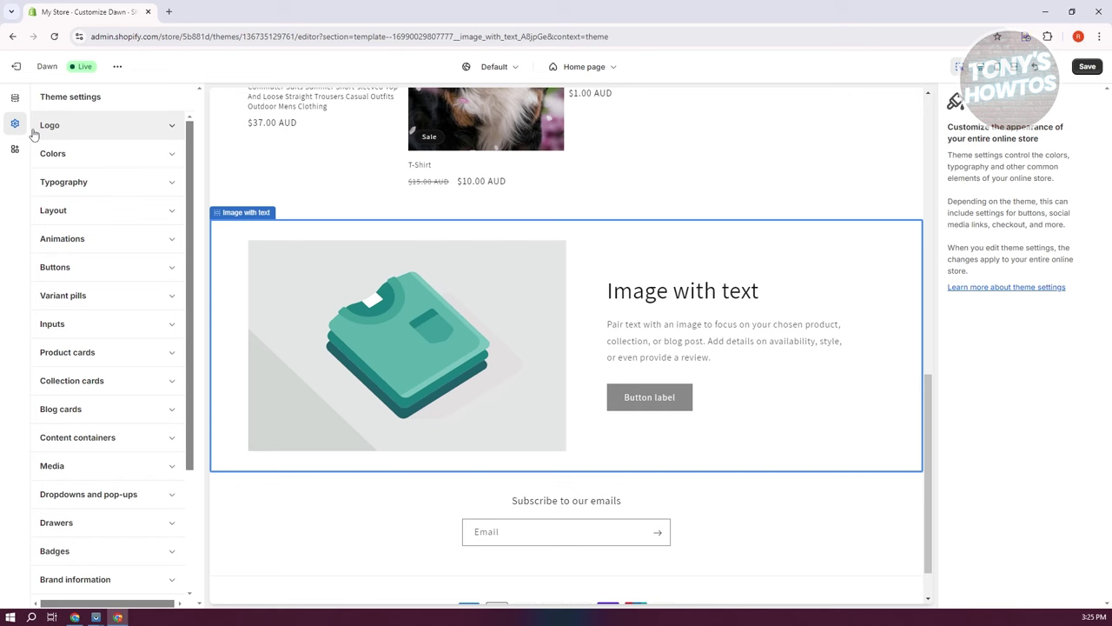
left_click(71, 128)
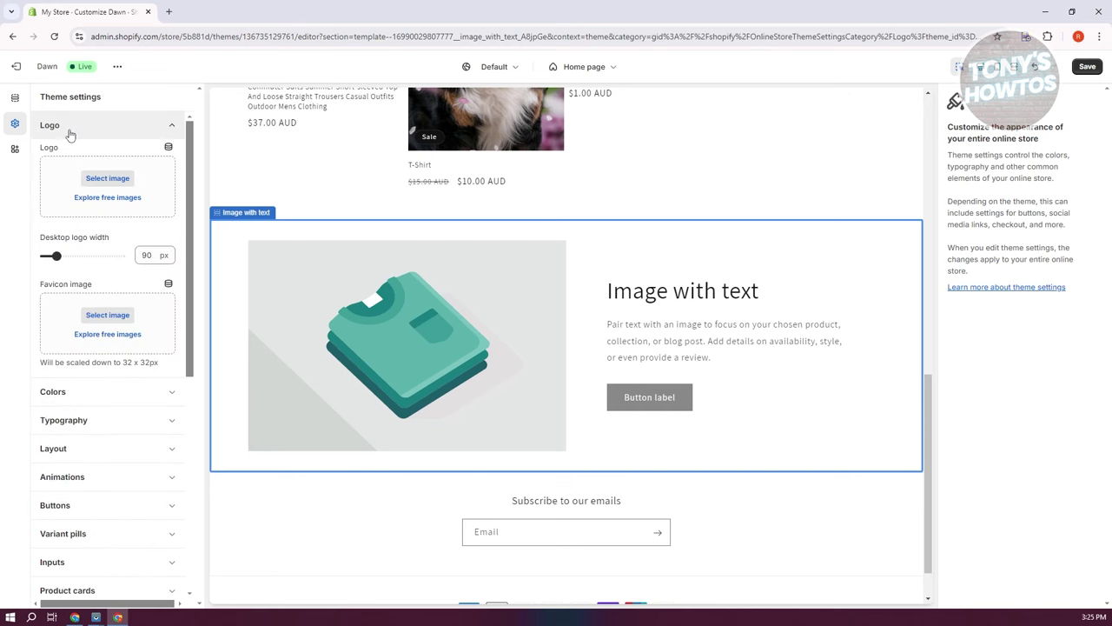
left_click(144, 128)
left_click(123, 151)
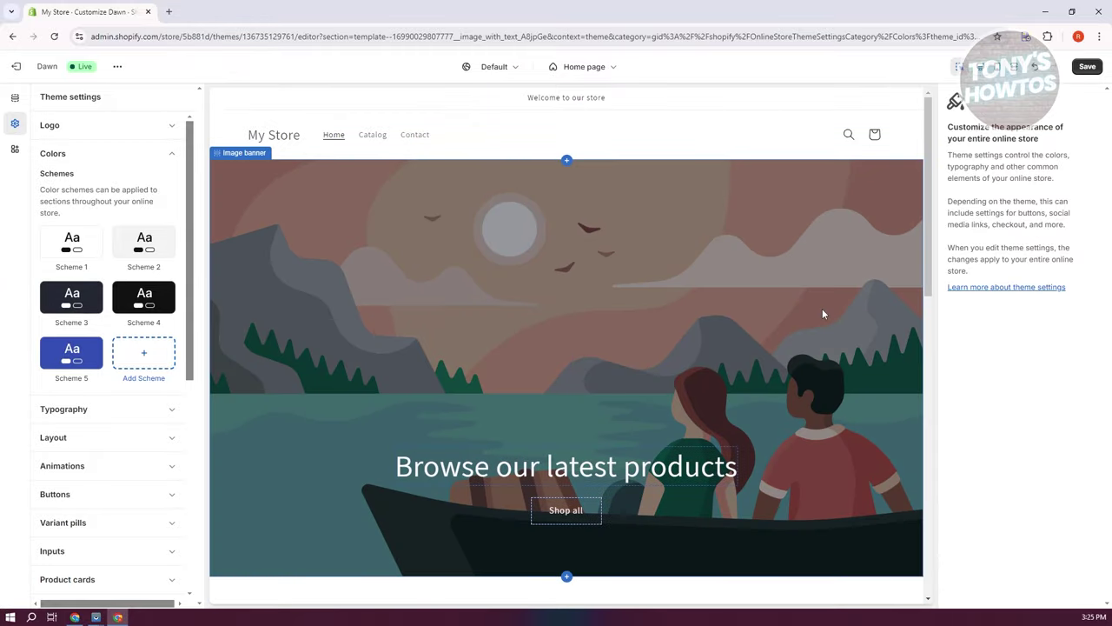
left_click(149, 156)
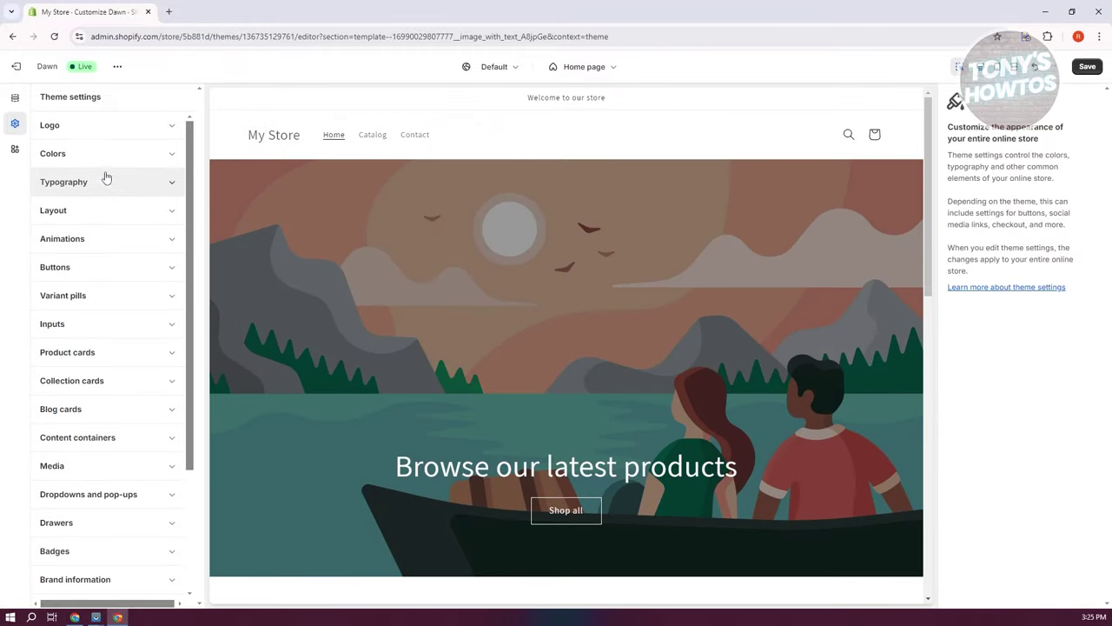
- Review Typography: Assistant Regular for headings and body at 100% scale
left_click(106, 188)
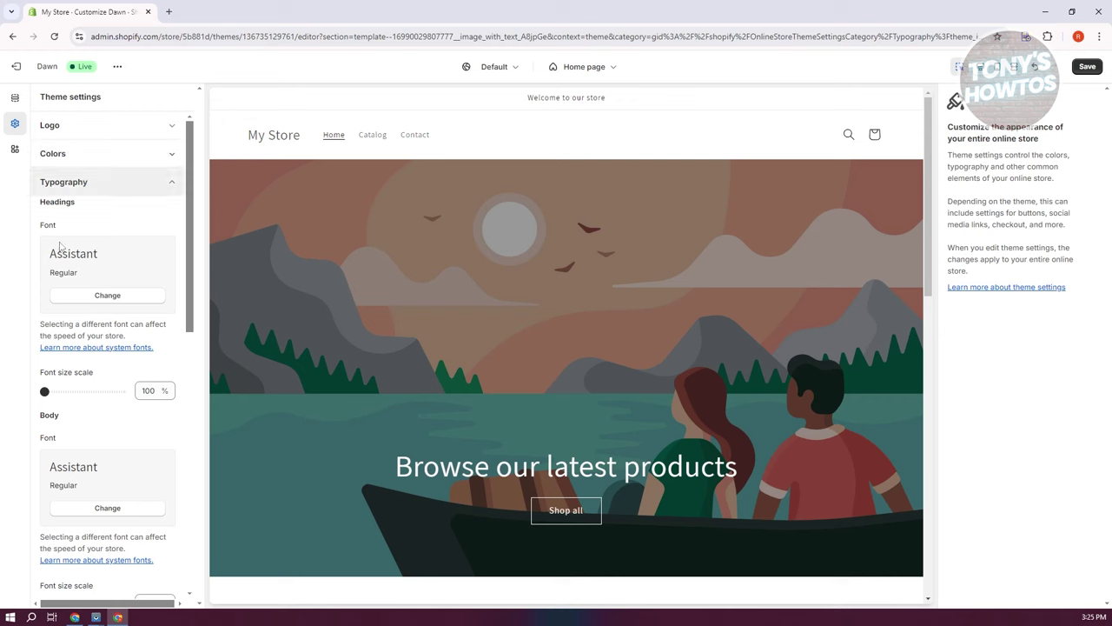
scroll(87, 377, "down", 3)
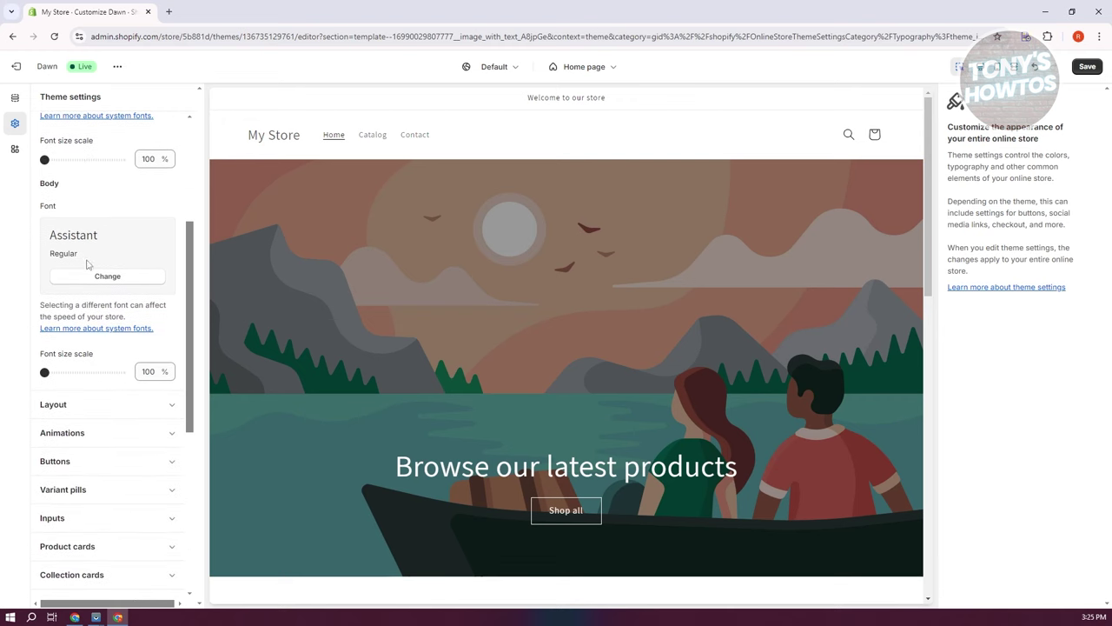
scroll(84, 227, "up", 3)
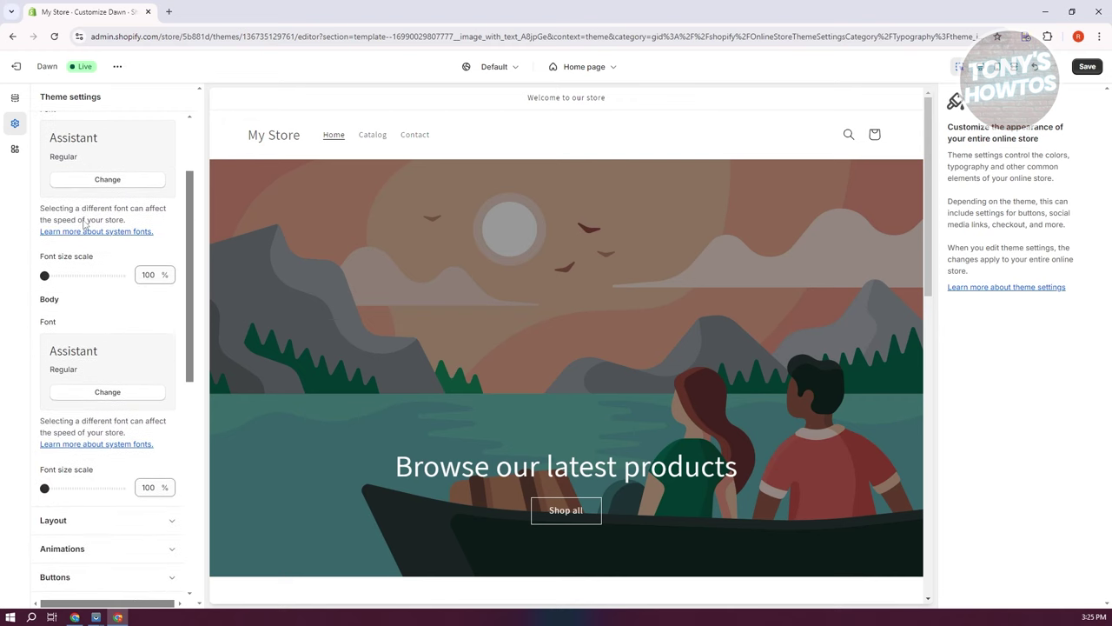
scroll(87, 252, "down", 7)
scroll(89, 265, "up", 4)
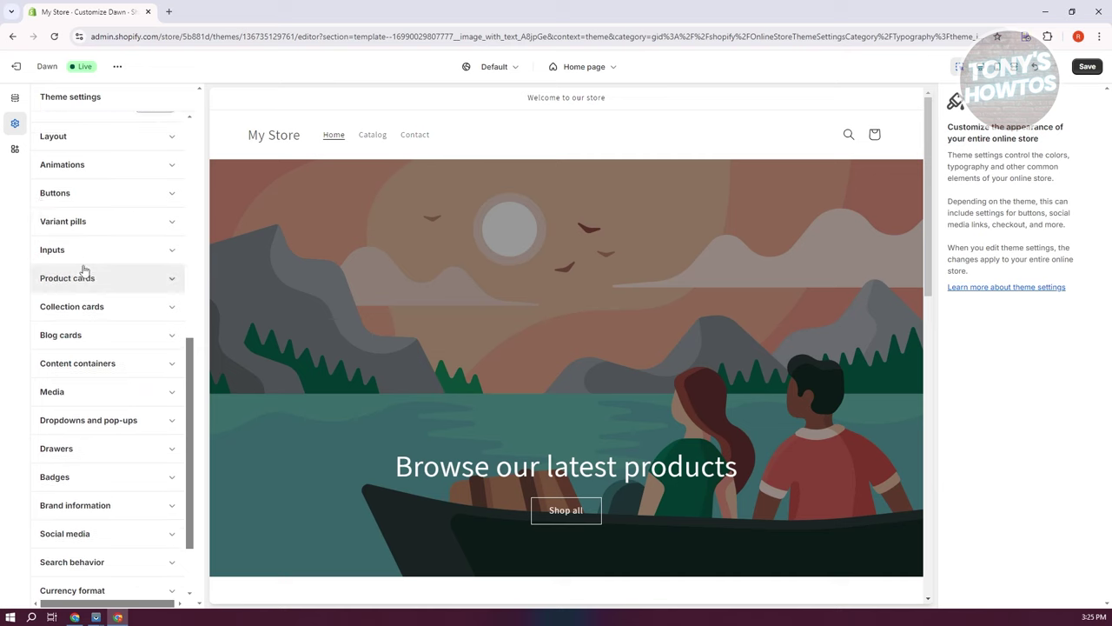
- Check App embeds, save the Dawn edits, exit the editor and open the live storefront
left_click(16, 153)
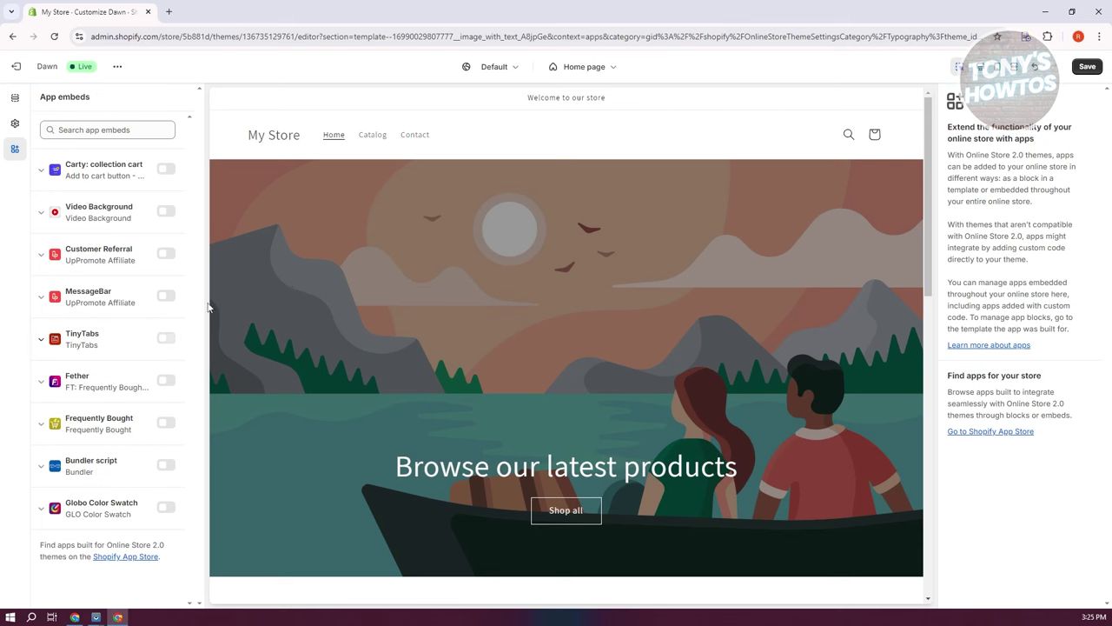
left_click(1087, 66)
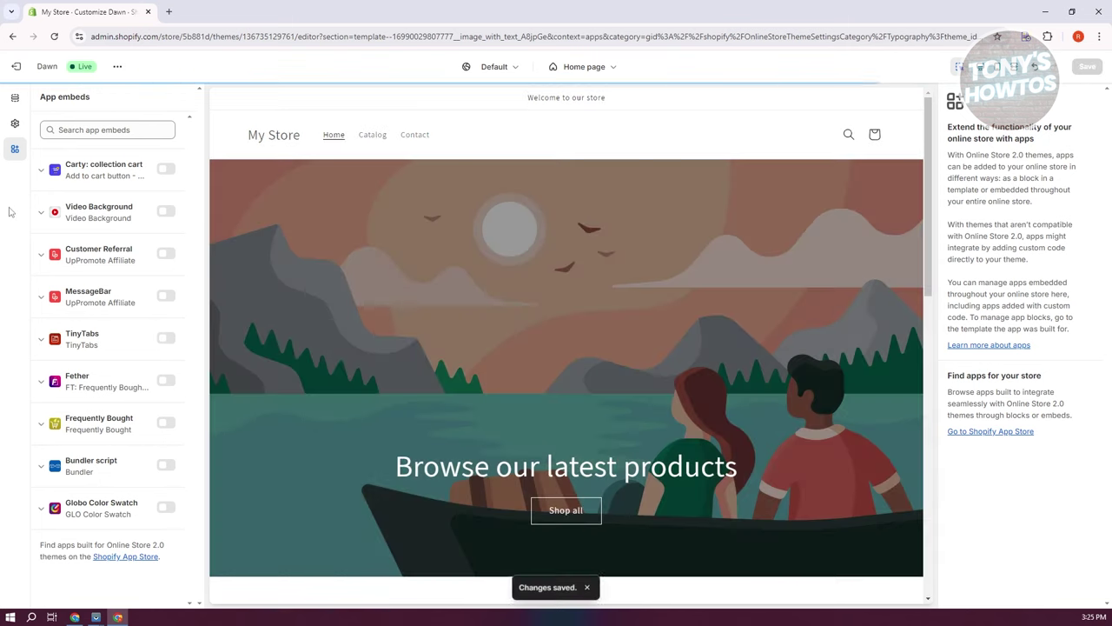
left_click(16, 66)
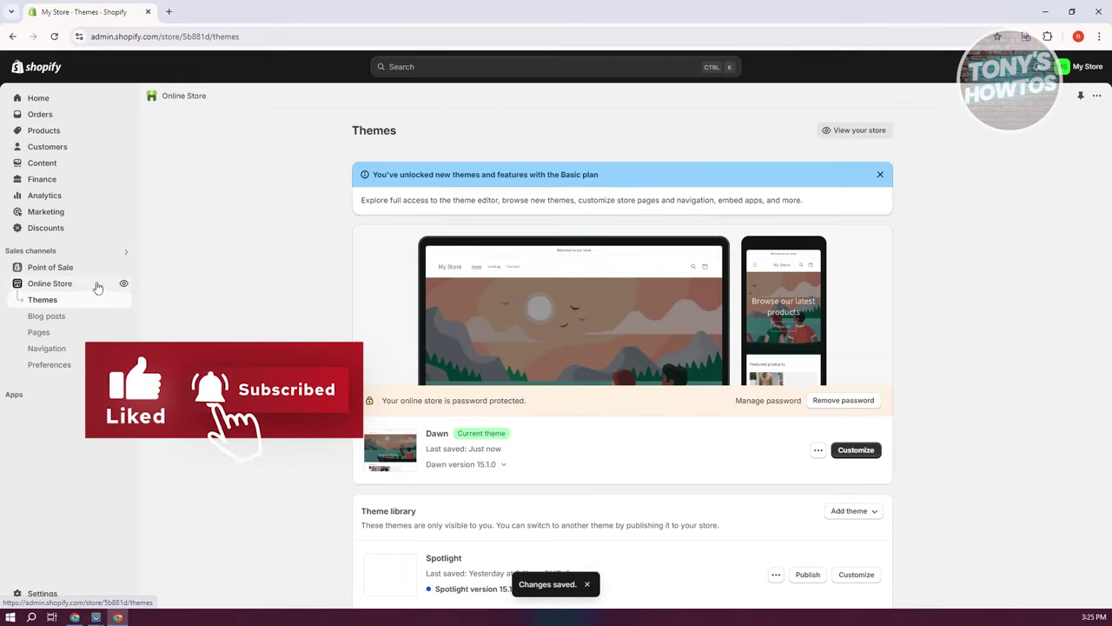
left_click(125, 283)
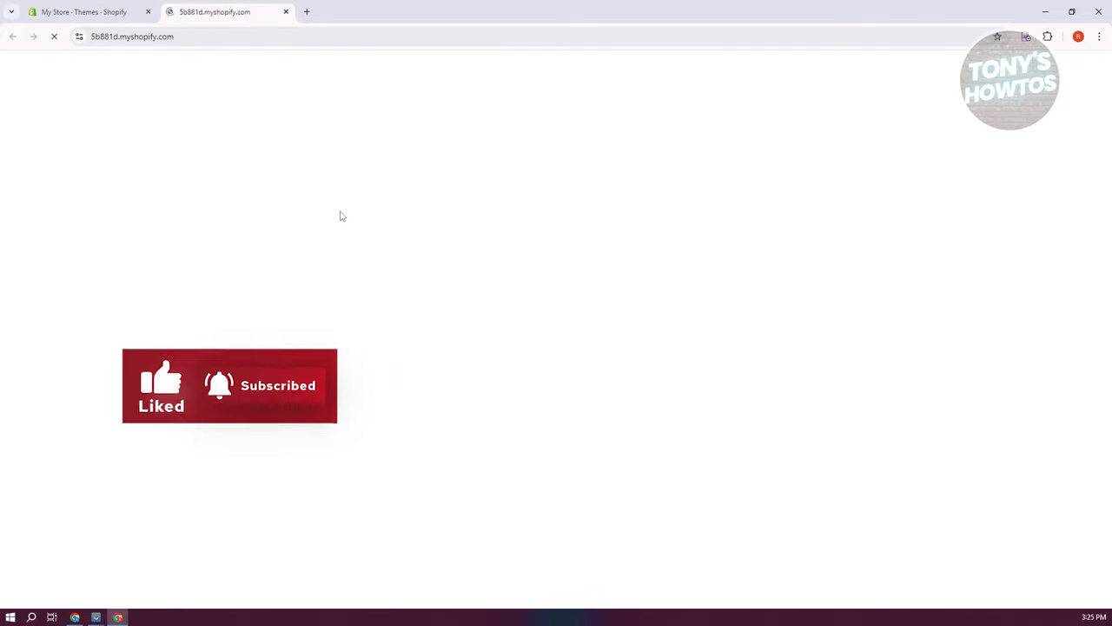
- Scroll the live storefront to the new Image with text section, then return to the admin tab
scroll(340, 215, "down", 5)
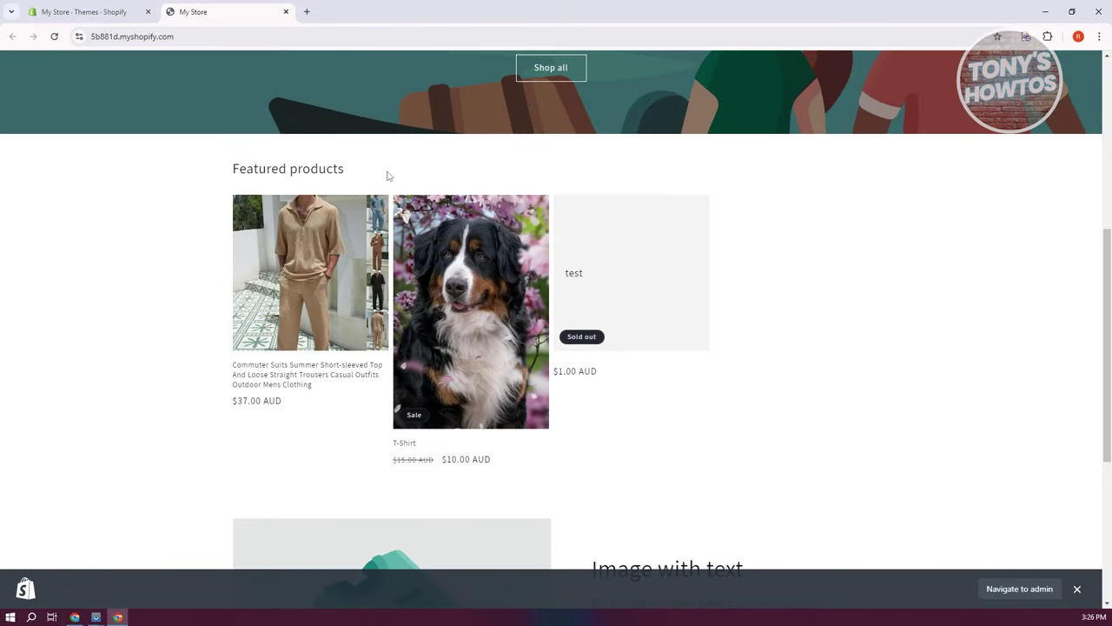
scroll(450, 243, "down", 4)
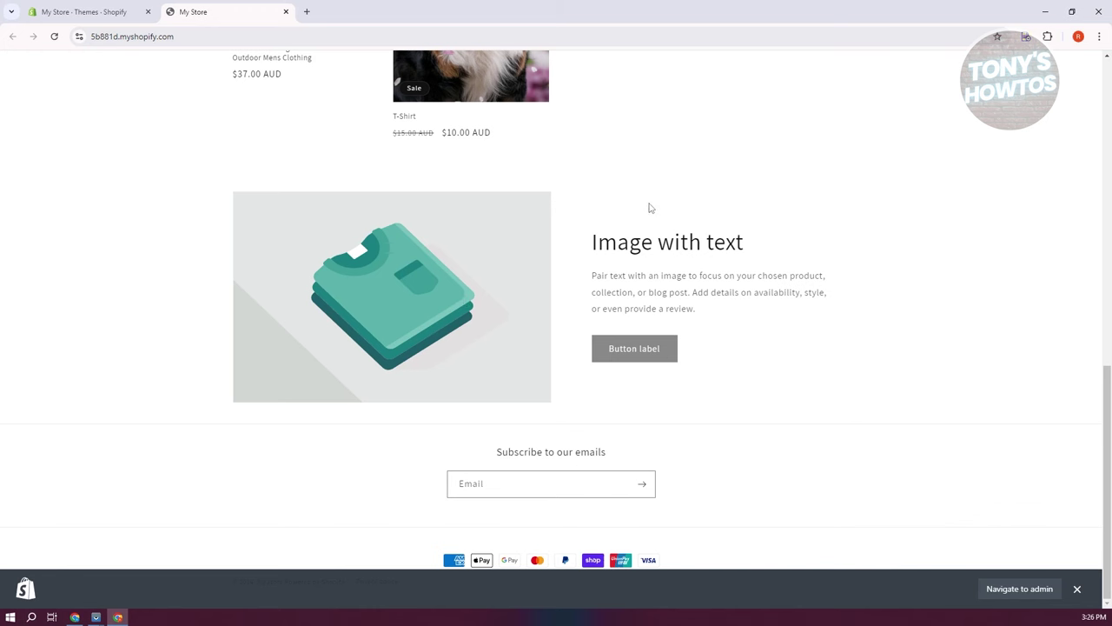
scroll(650, 209, "up", 3)
left_click(130, 13)
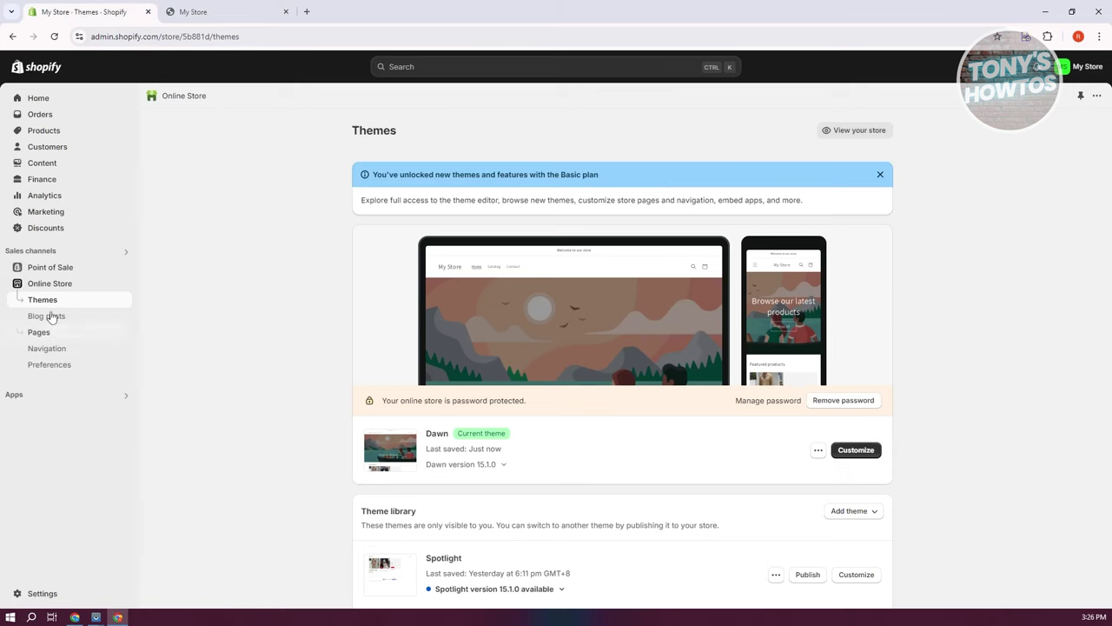
- Delete the Image with text section from Dawn's Home page, save, and refresh the storefront to confirm
left_click(854, 449)
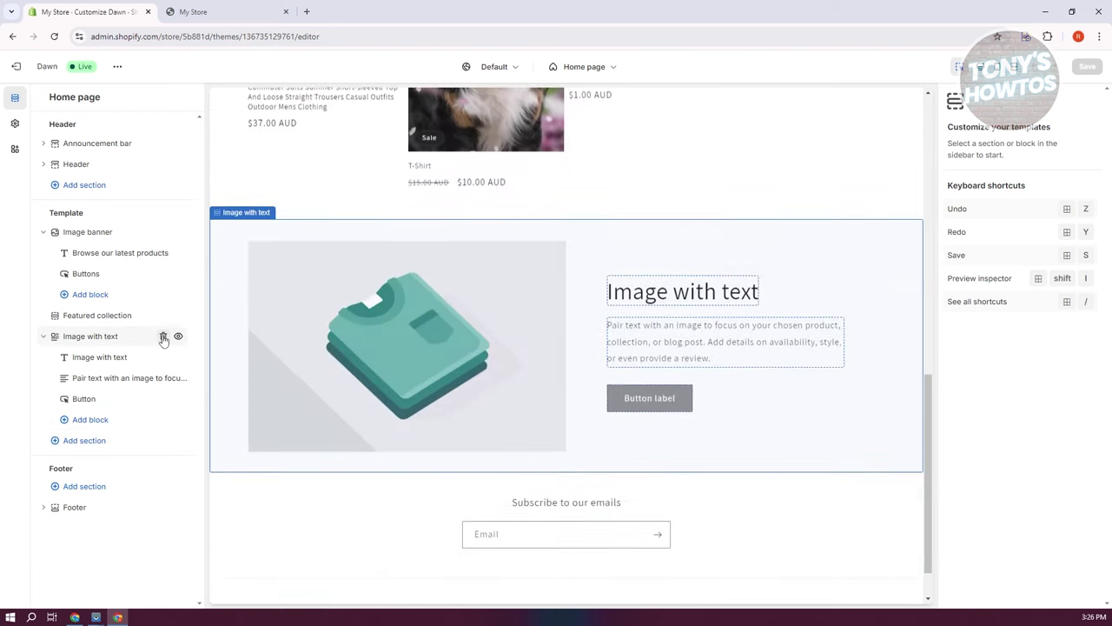
left_click(162, 337)
left_click(1087, 66)
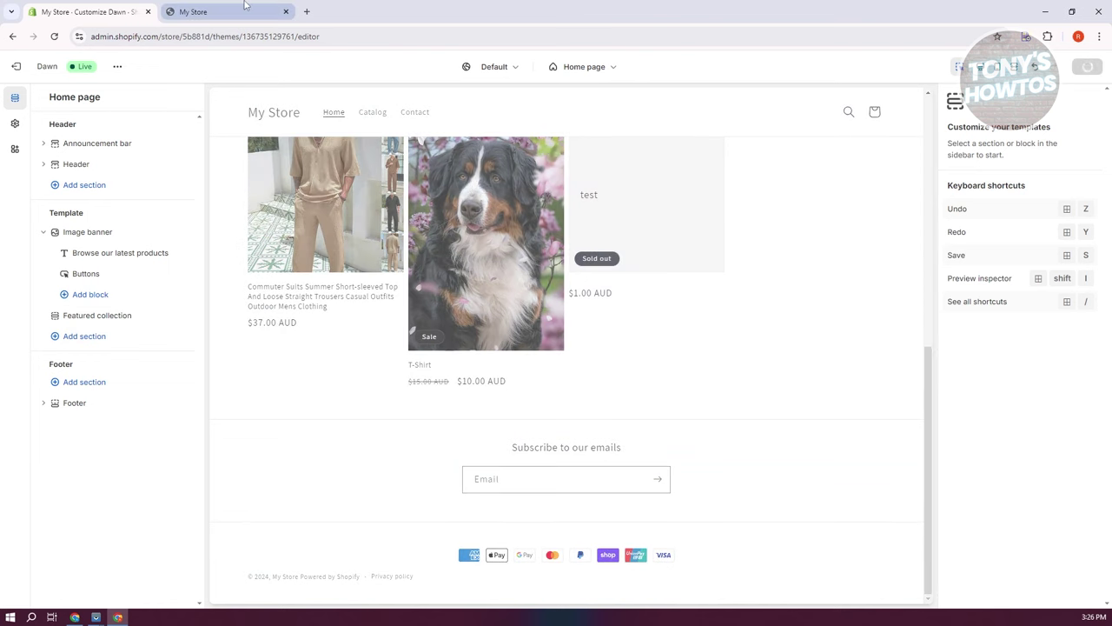
left_click(246, 10)
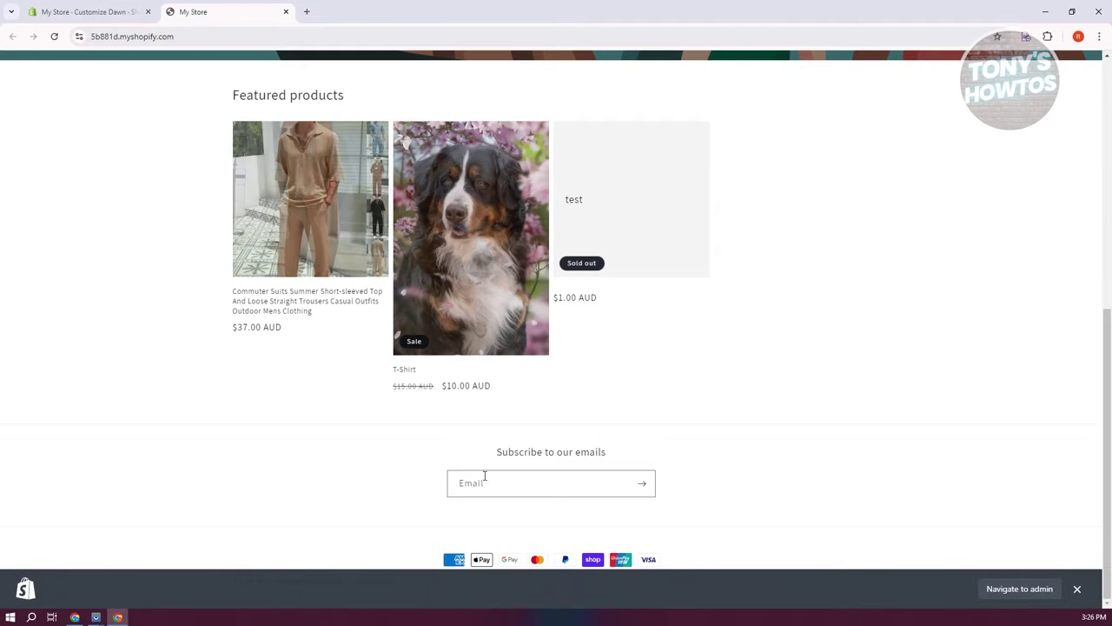
left_click(55, 38)
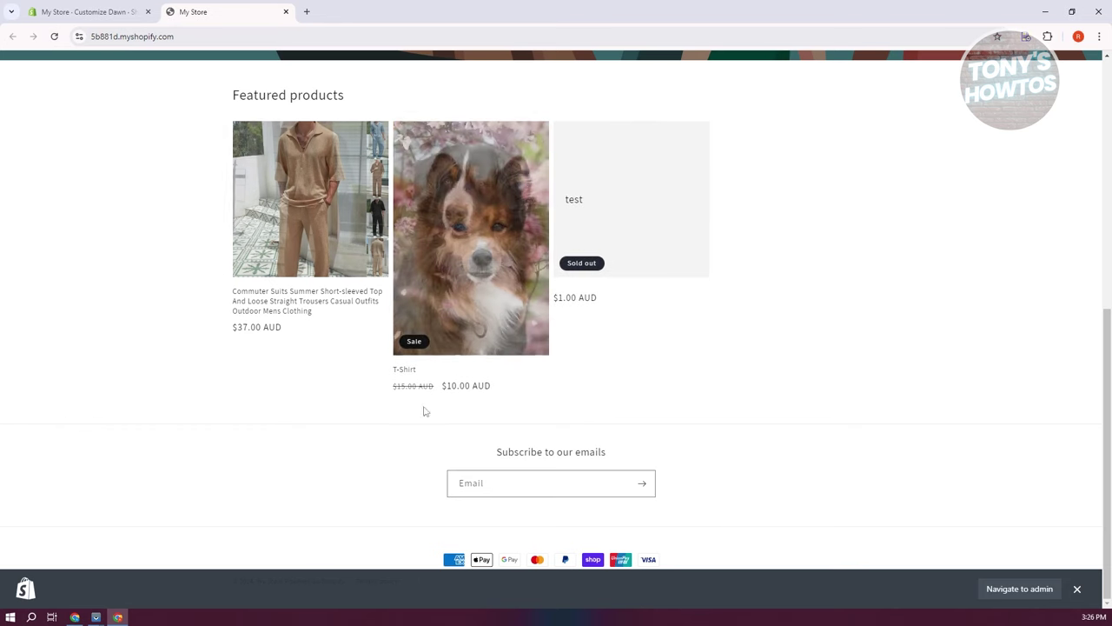